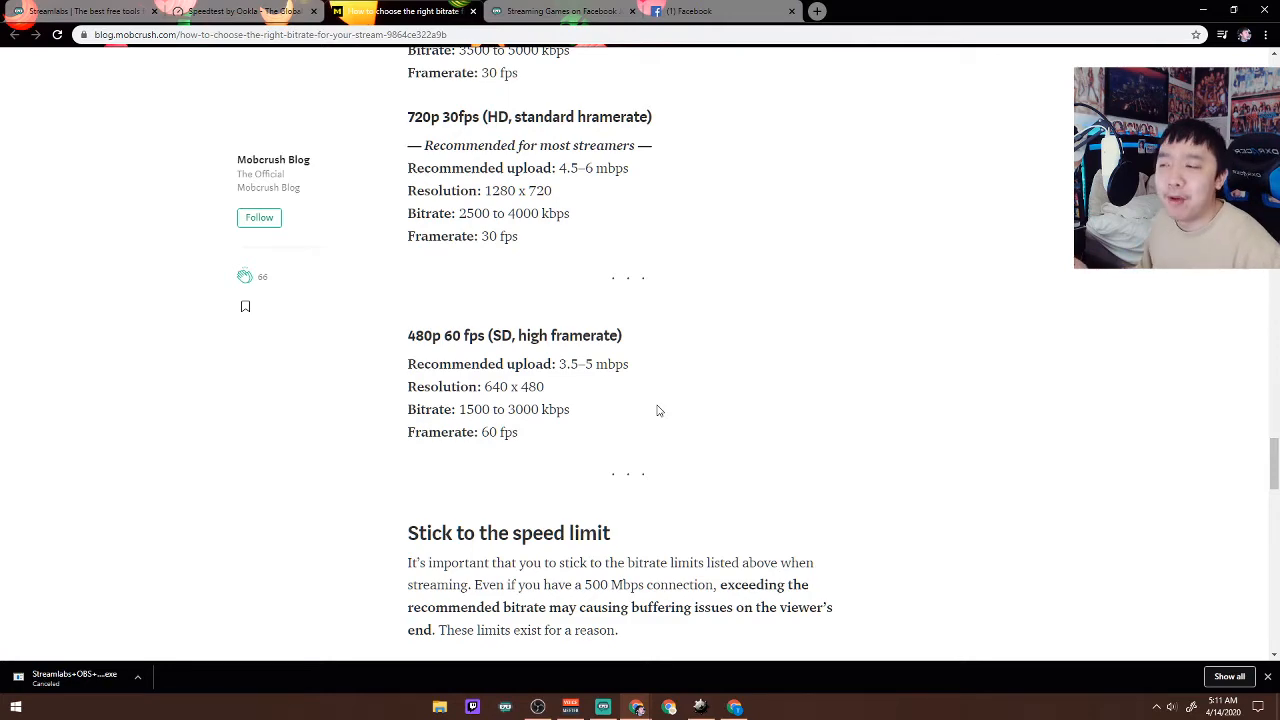
Switch to Streamlabs OBS, start logging in with Facebook, and edit the settings of the existing Streamlabs link.
scroll(657, 409, up, 2)
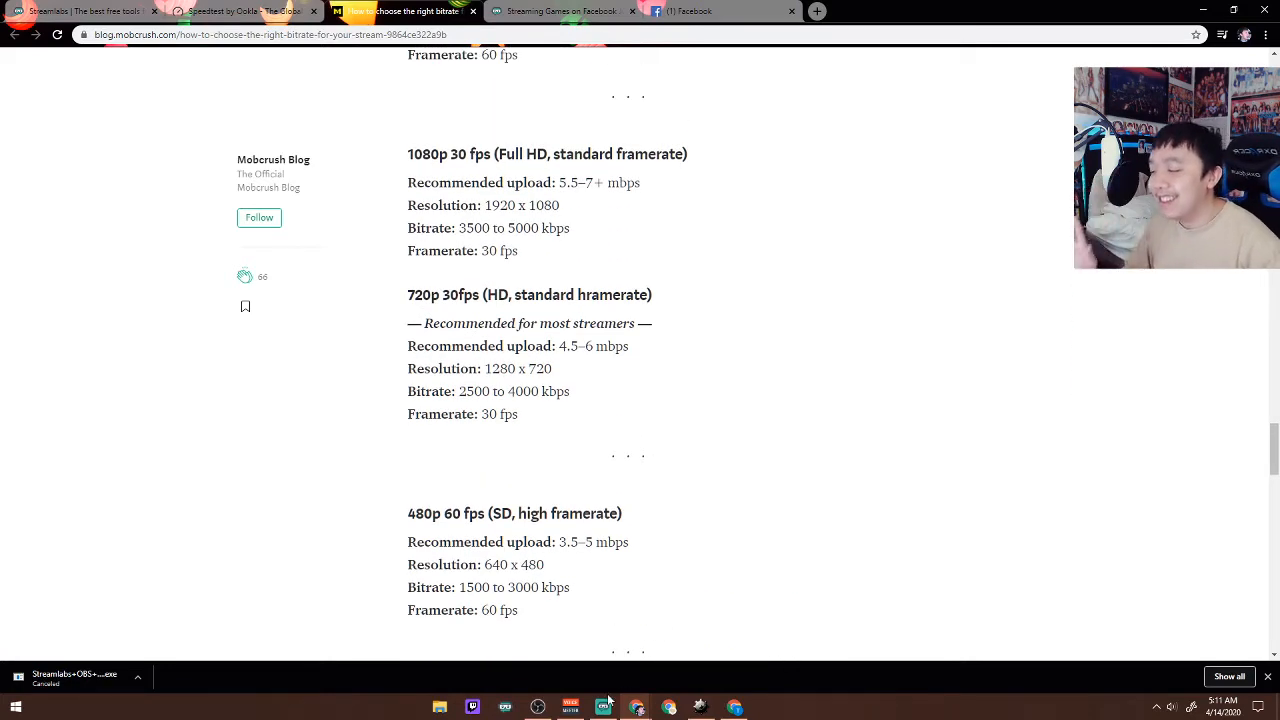
click(605, 705)
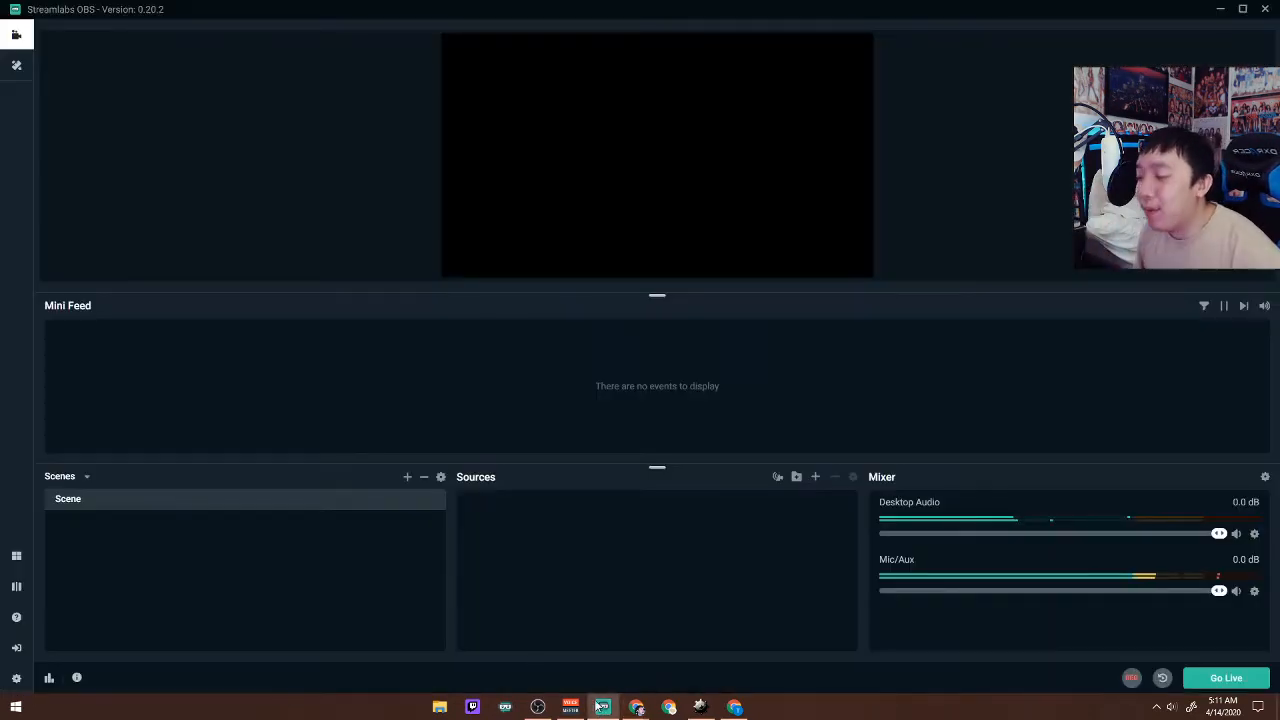
click(18, 650)
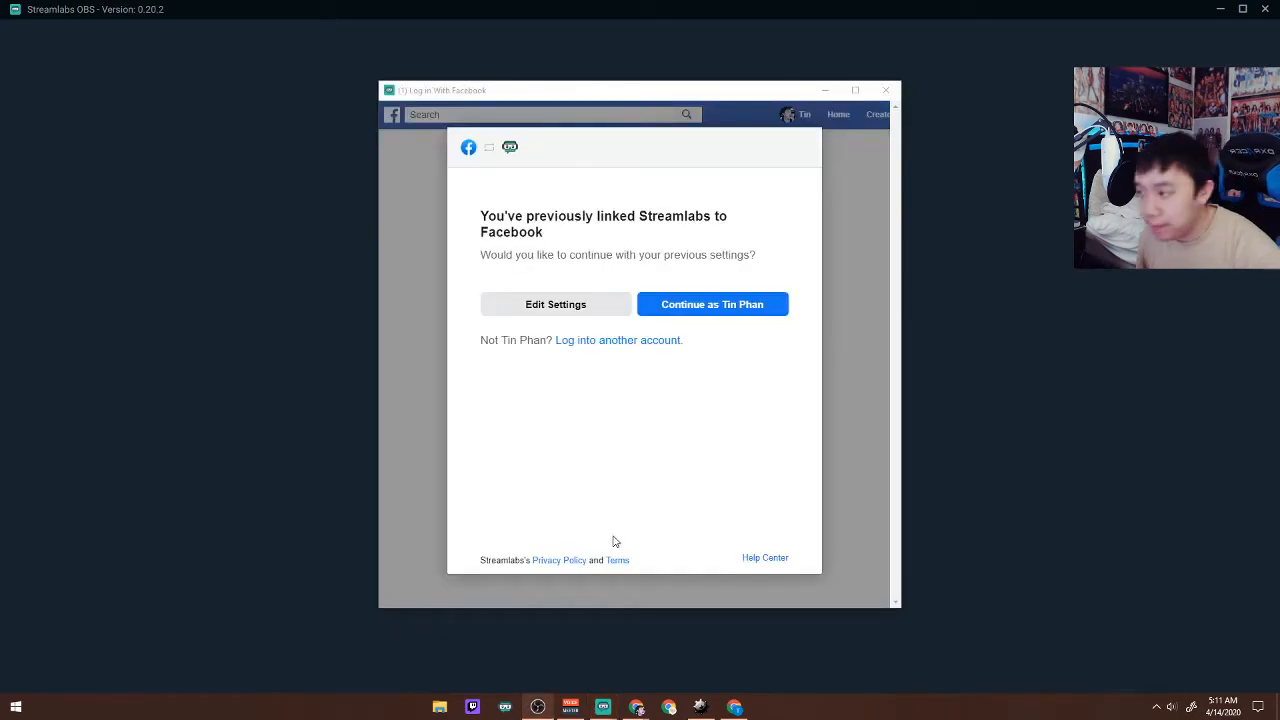
click(667, 495)
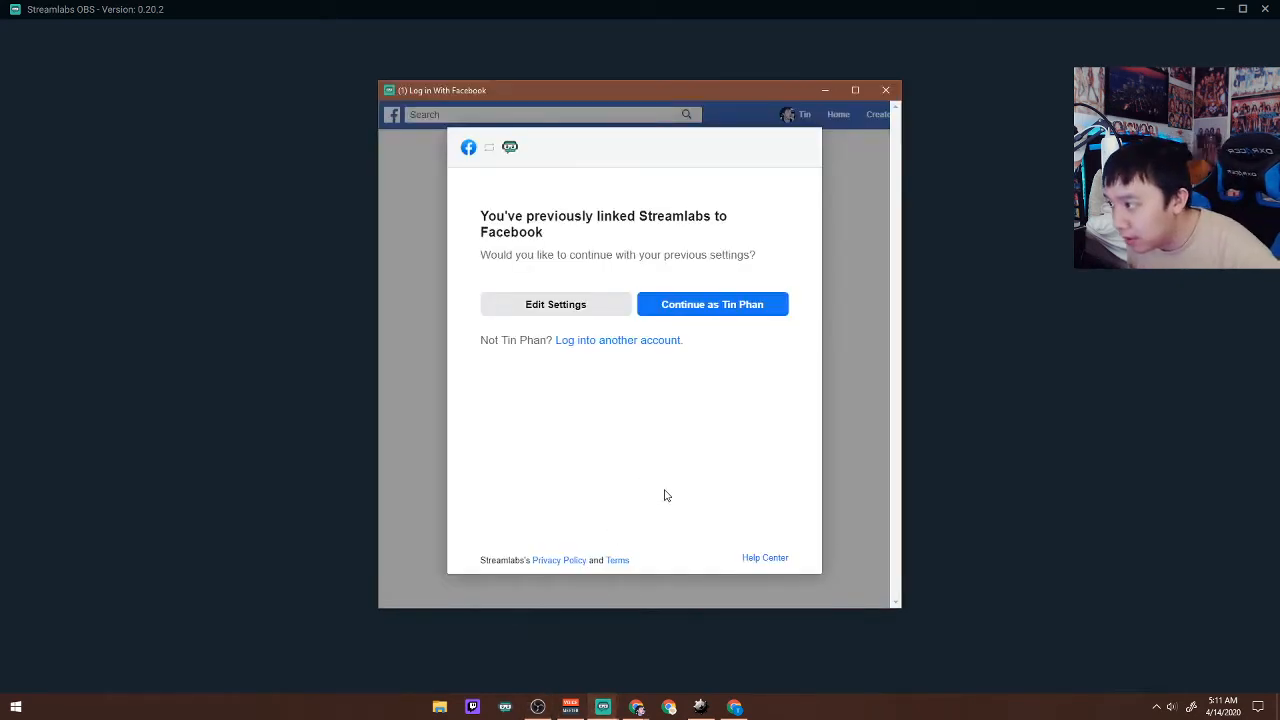
click(603, 315)
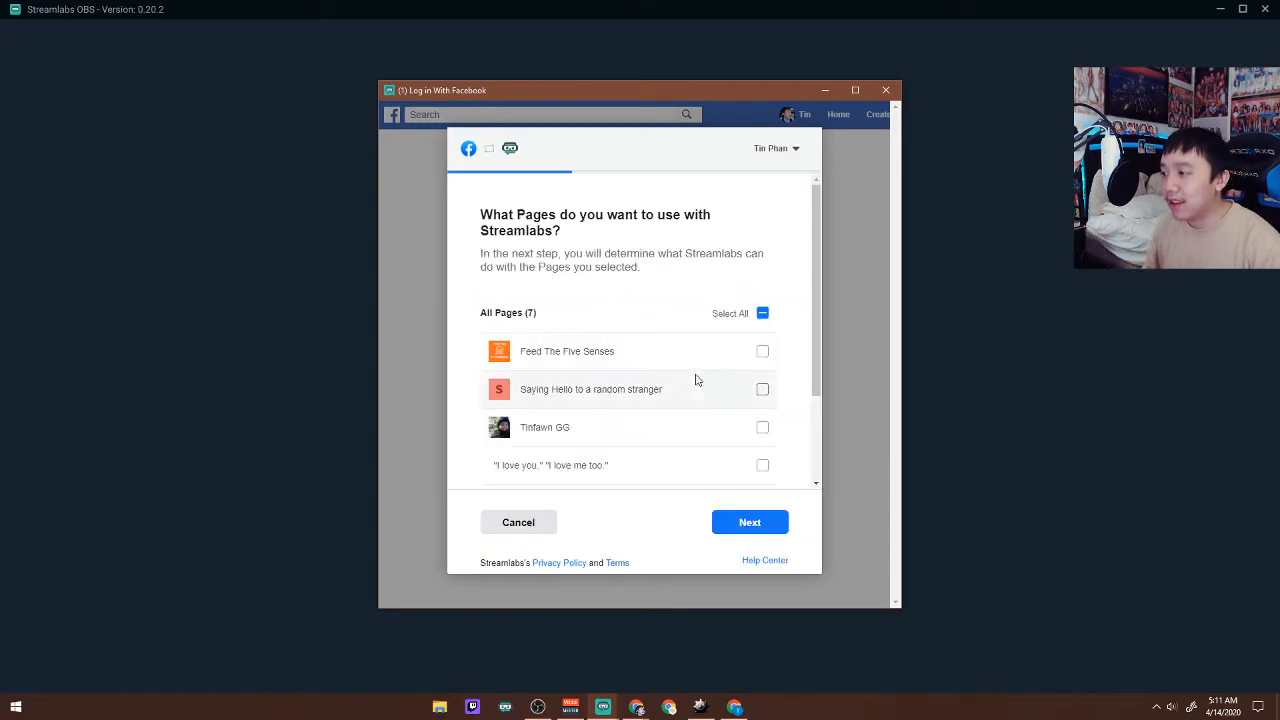
Link Streamlabs to only the already selected last Facebook page, keep all permissions allowed, and complete the login.
scroll(721, 360, down, 1)
scroll(723, 360, down, 1)
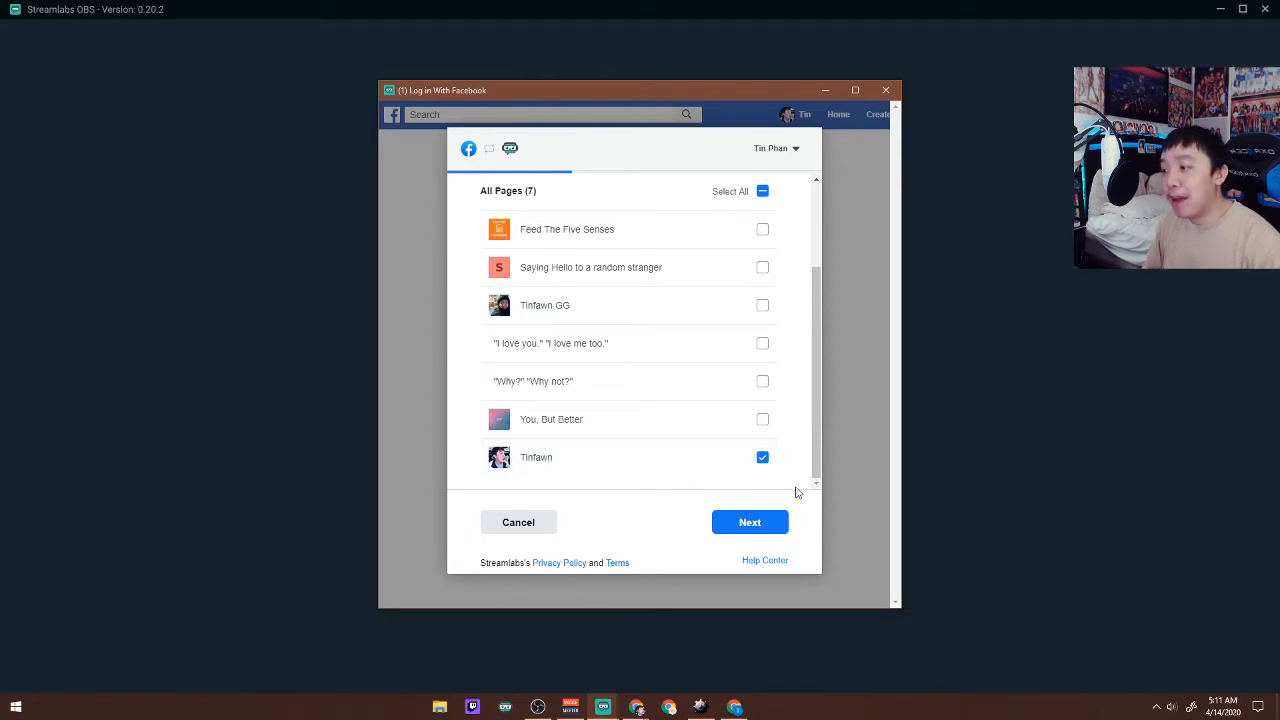
click(755, 527)
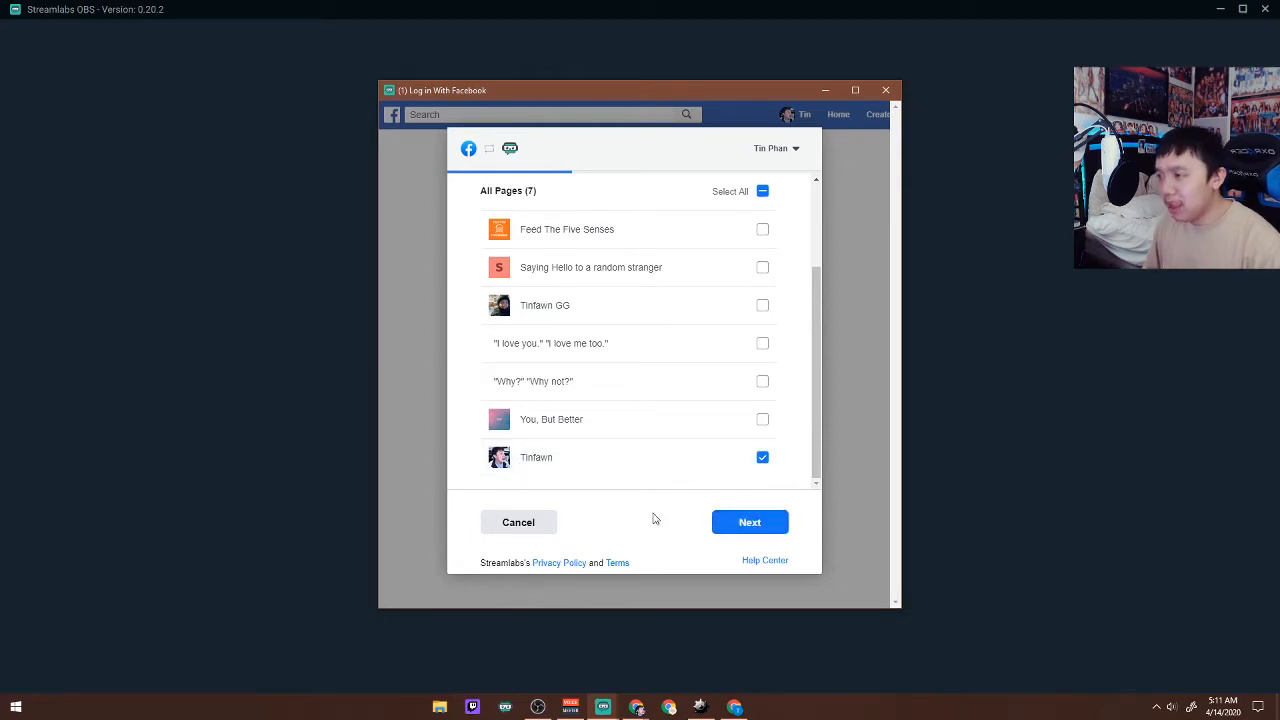
scroll(651, 440, up, 3)
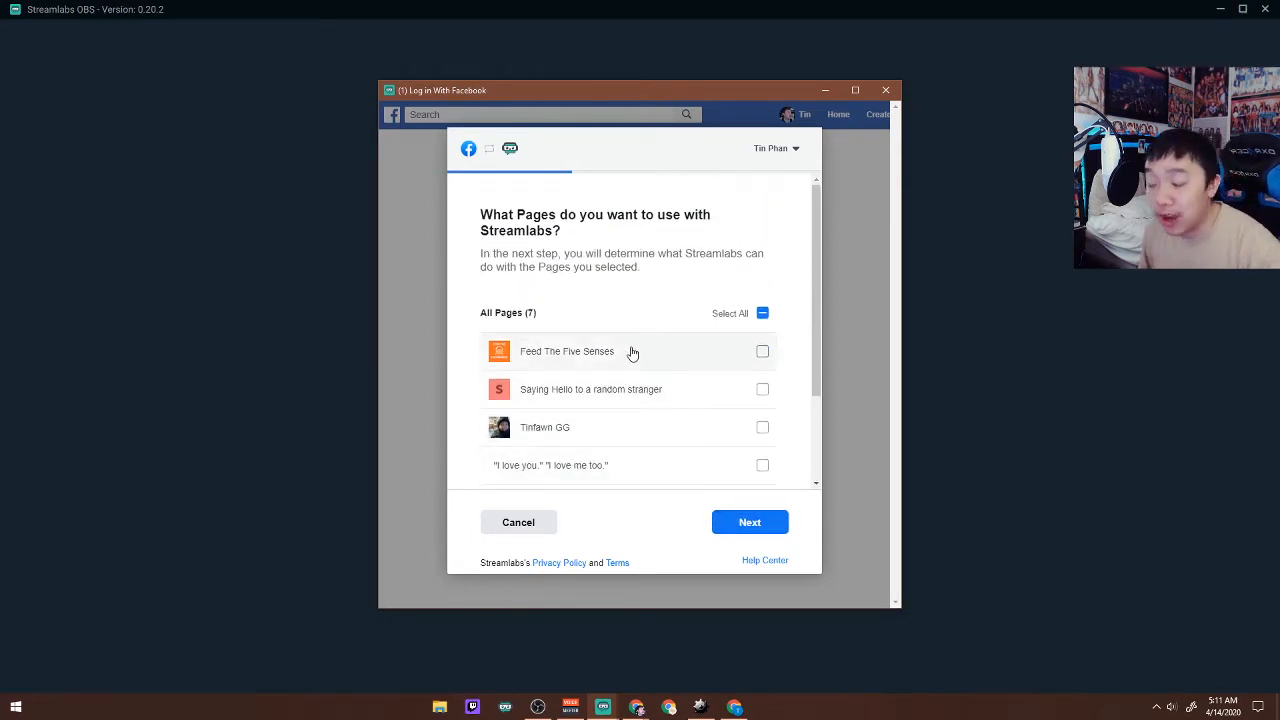
scroll(634, 352, down, 3)
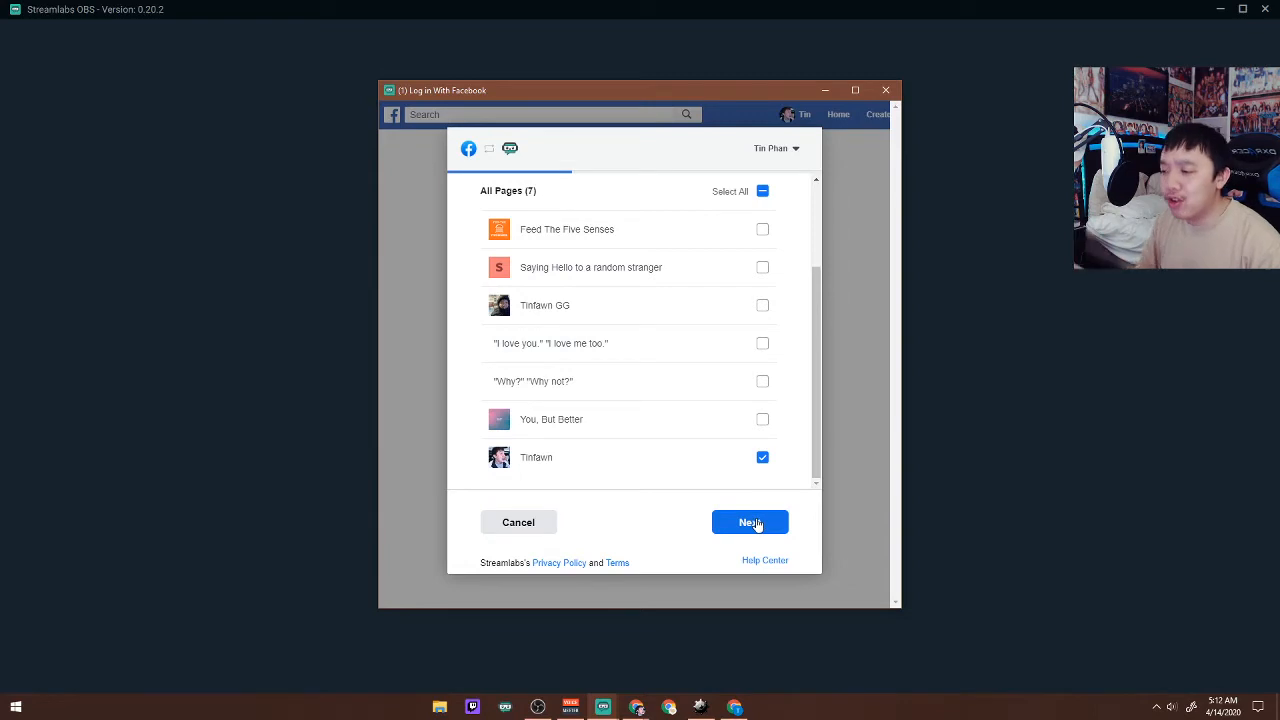
click(752, 523)
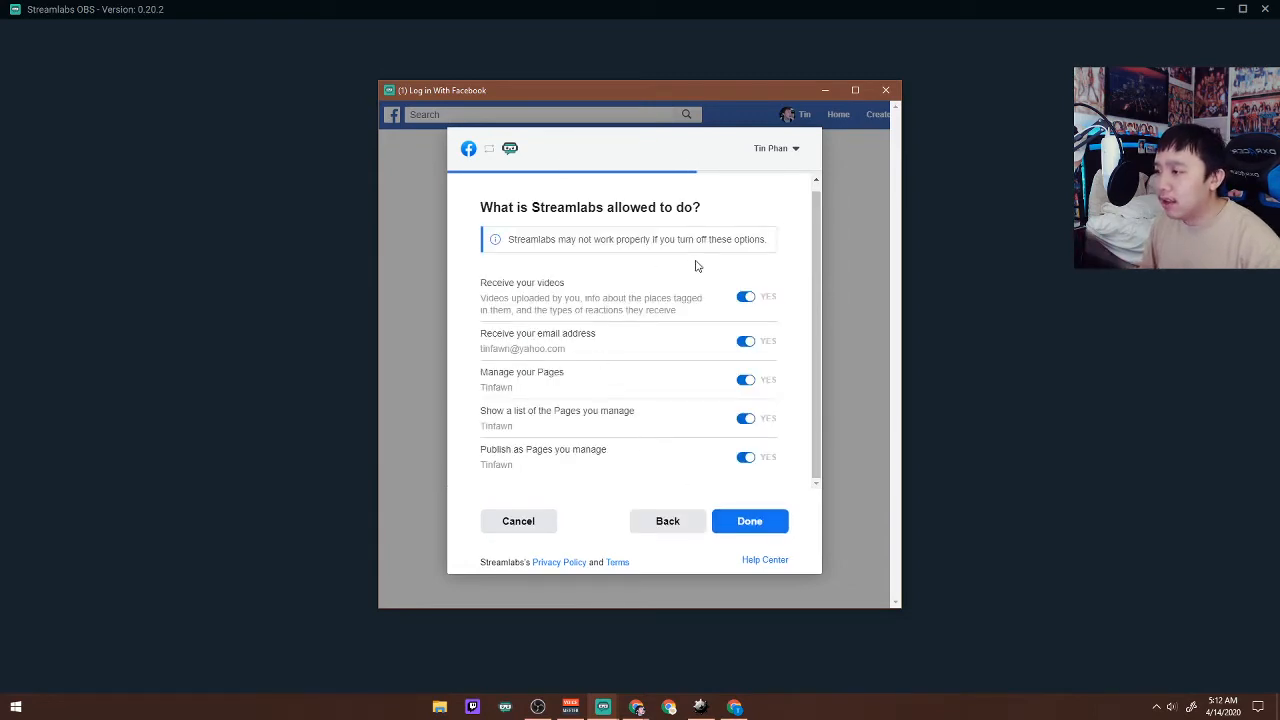
click(762, 522)
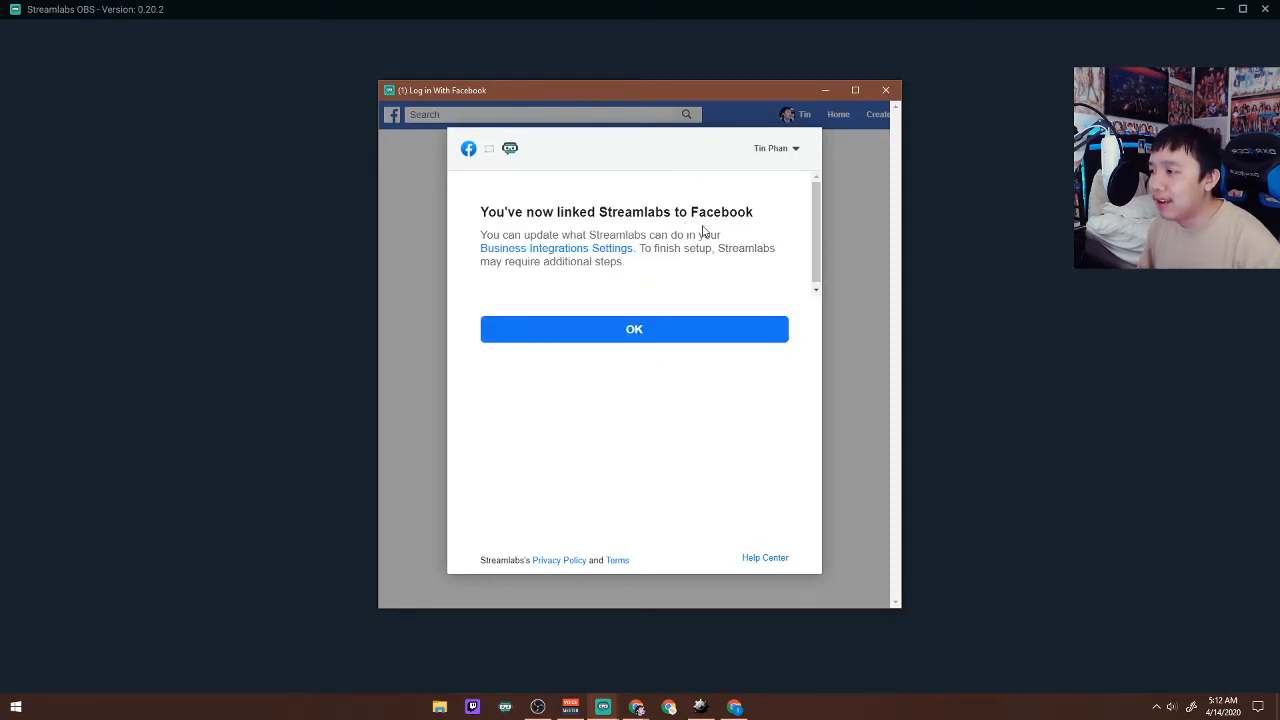
click(641, 335)
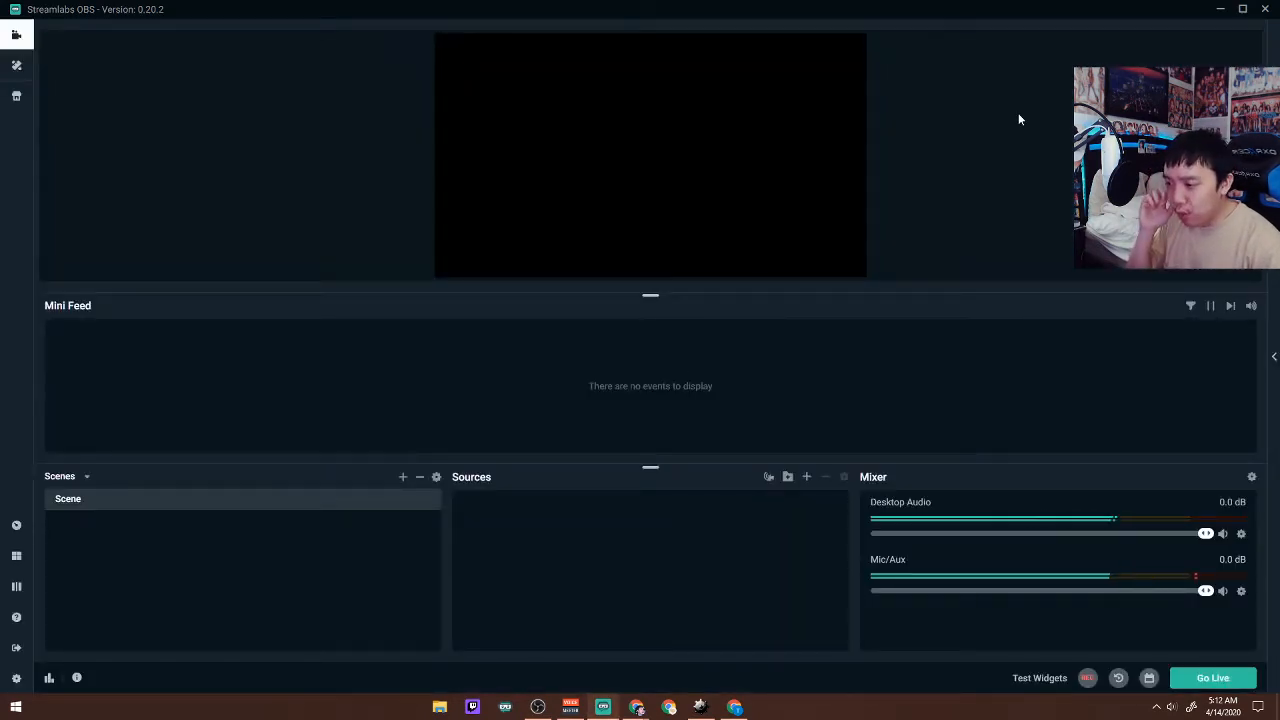
Try to go live, cancel the attempt, and add a Video Capture Device source under its default name.
click(1212, 678)
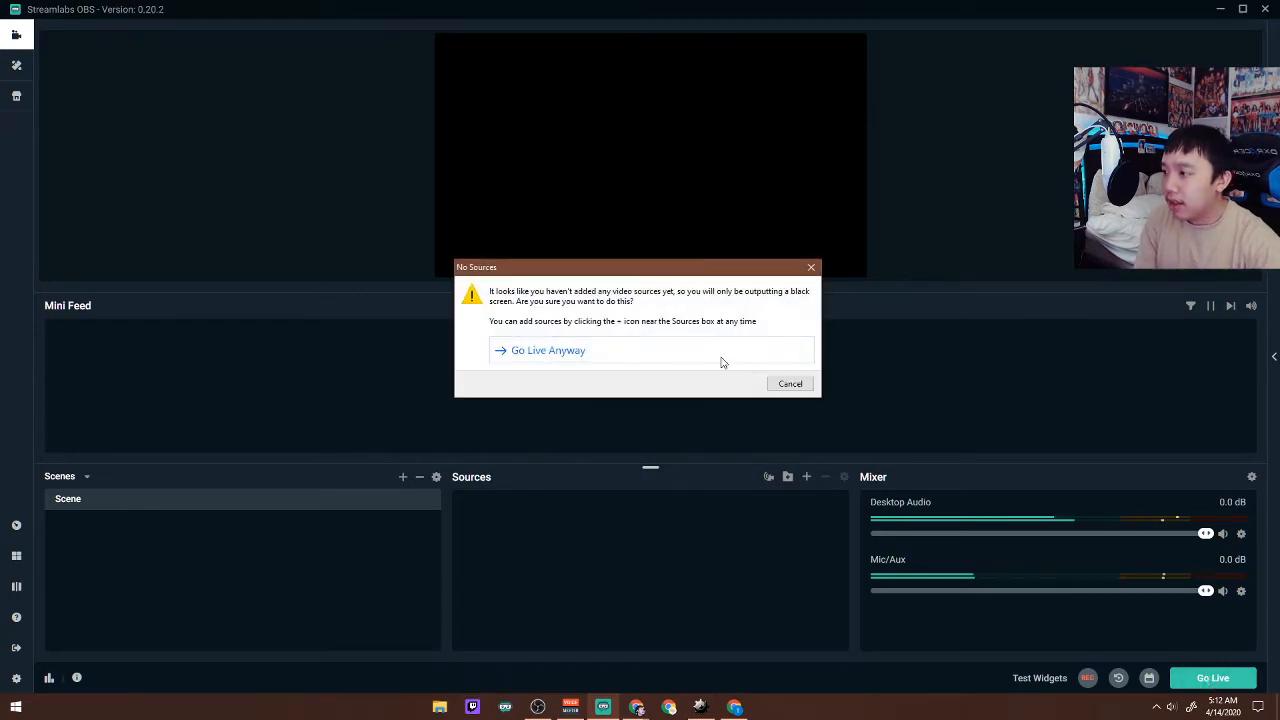
click(811, 267)
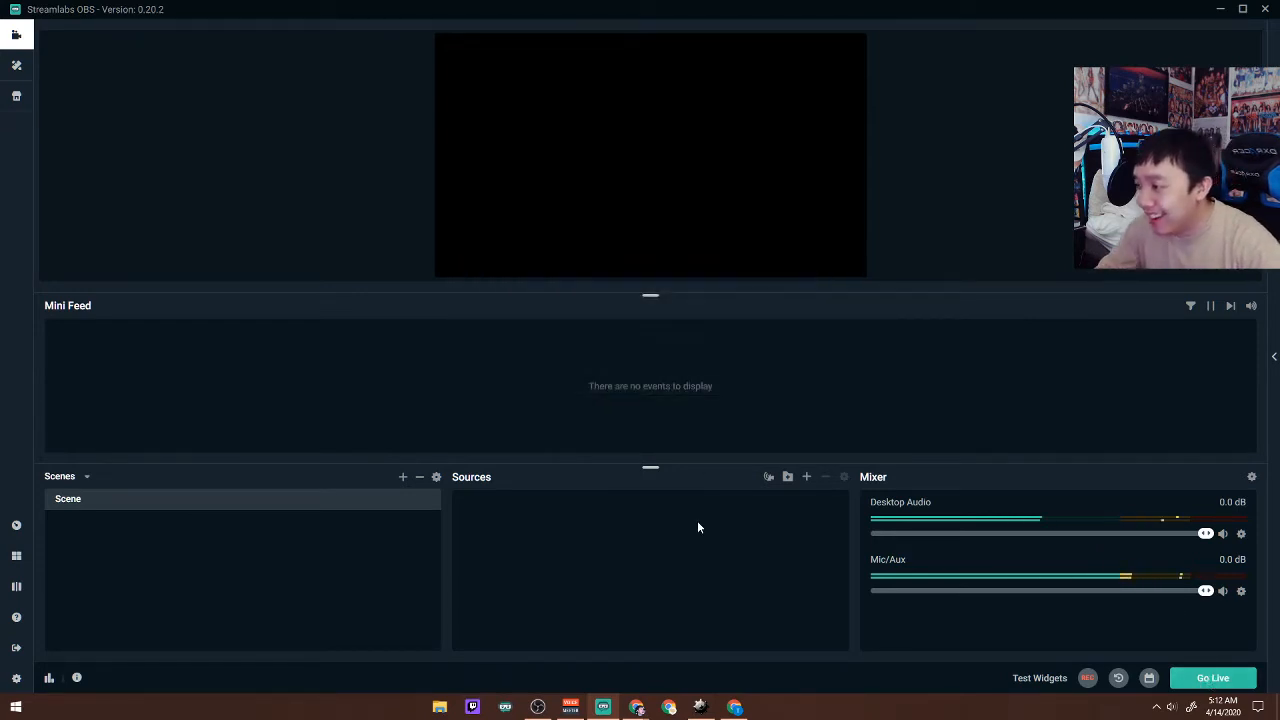
click(806, 478)
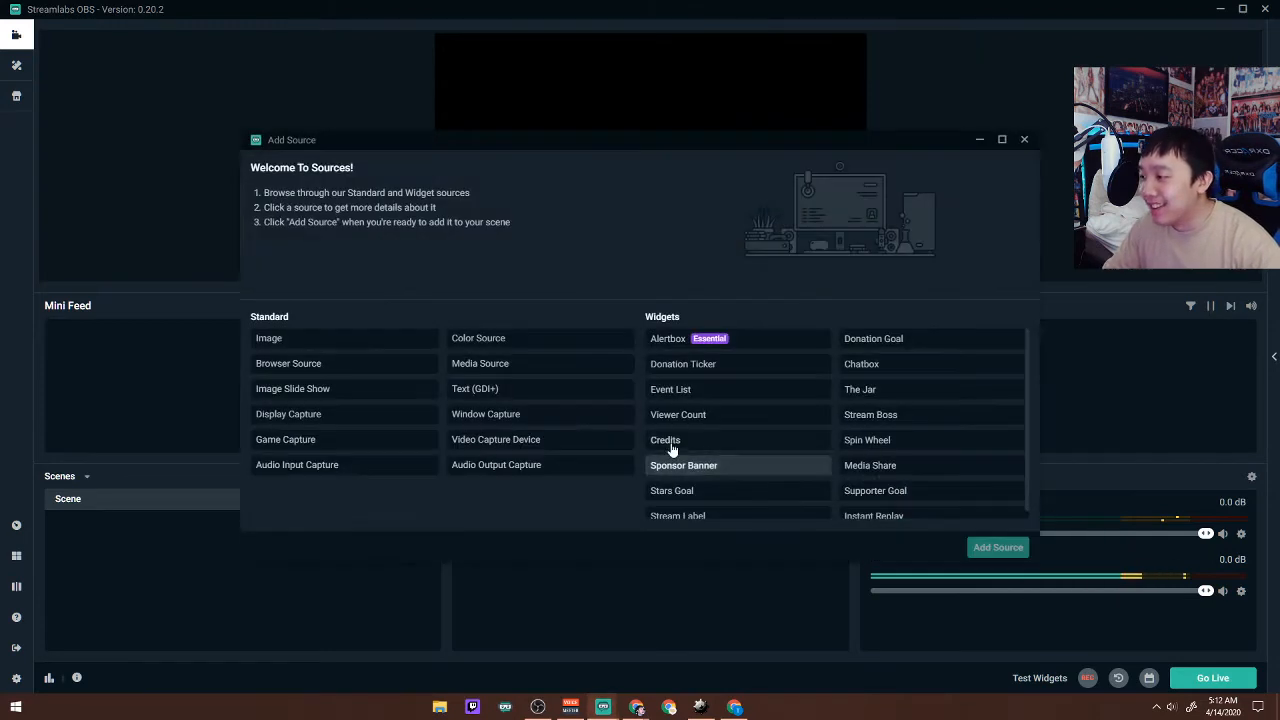
click(538, 440)
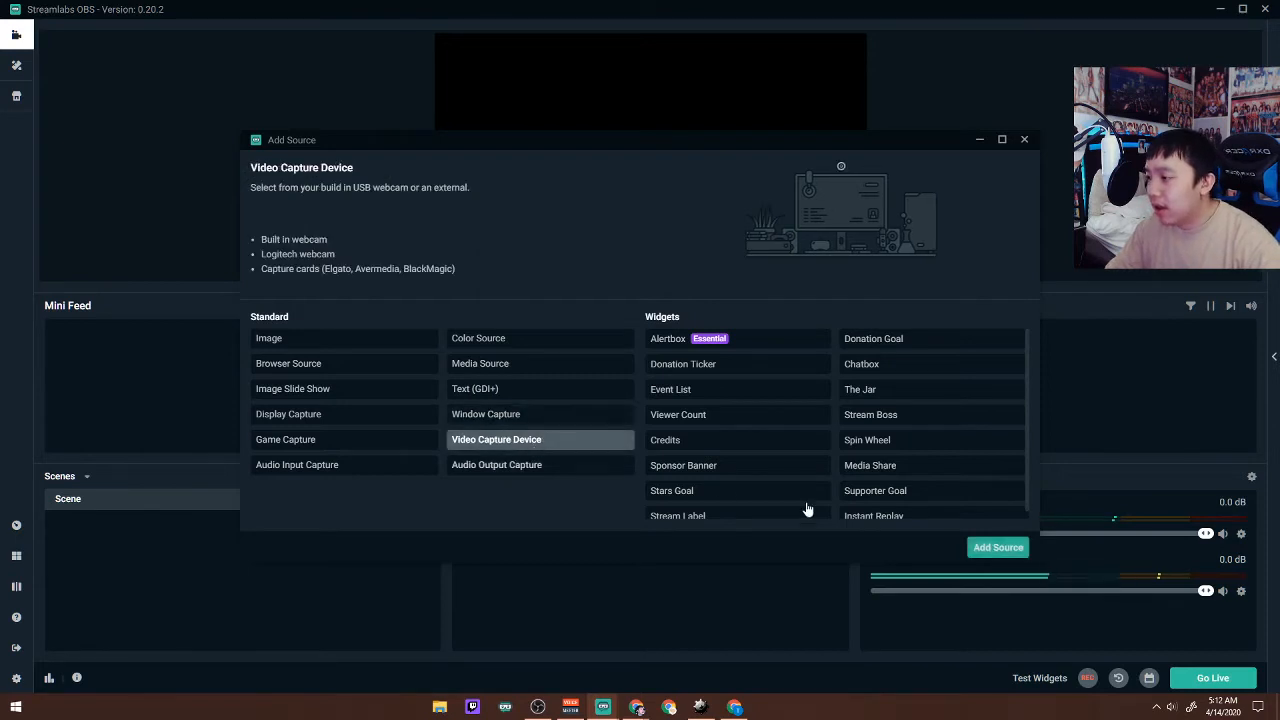
click(998, 547)
click(785, 438)
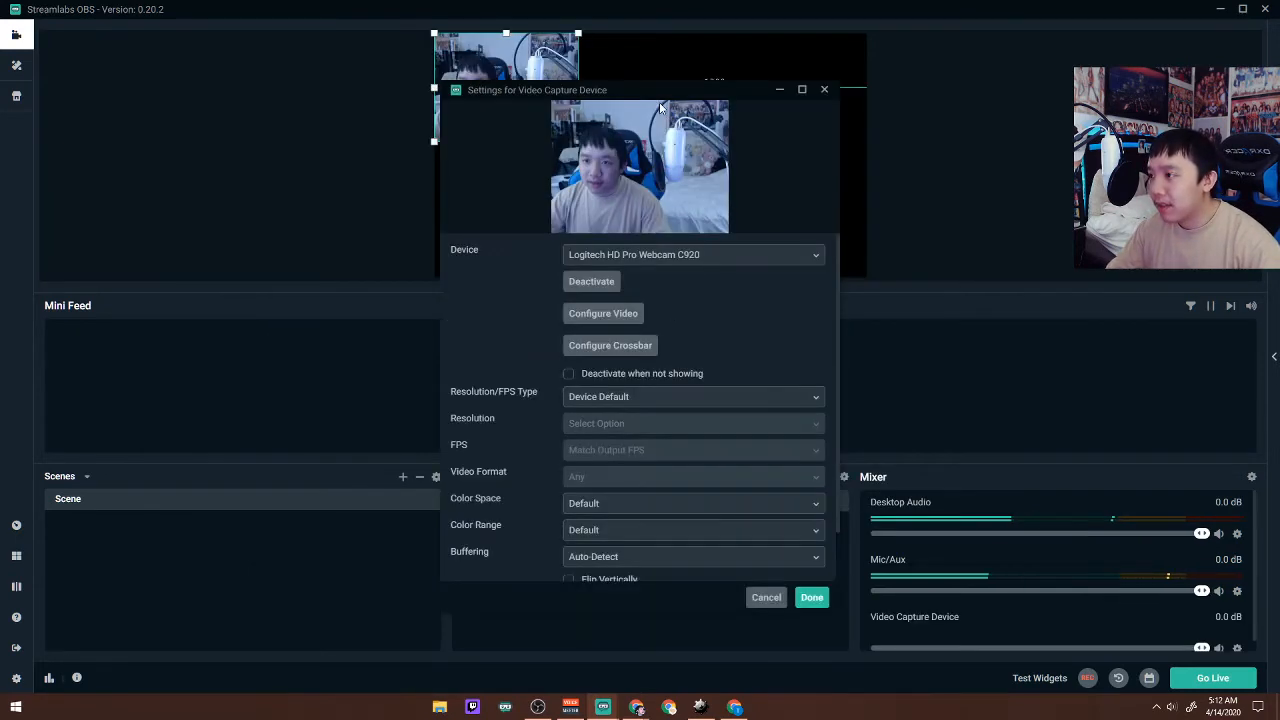
Set the webcam source's resolution/FPS type to Custom with a resolution of 1920x1080 and confirm its settings.
drag(665, 97, 1087, 89)
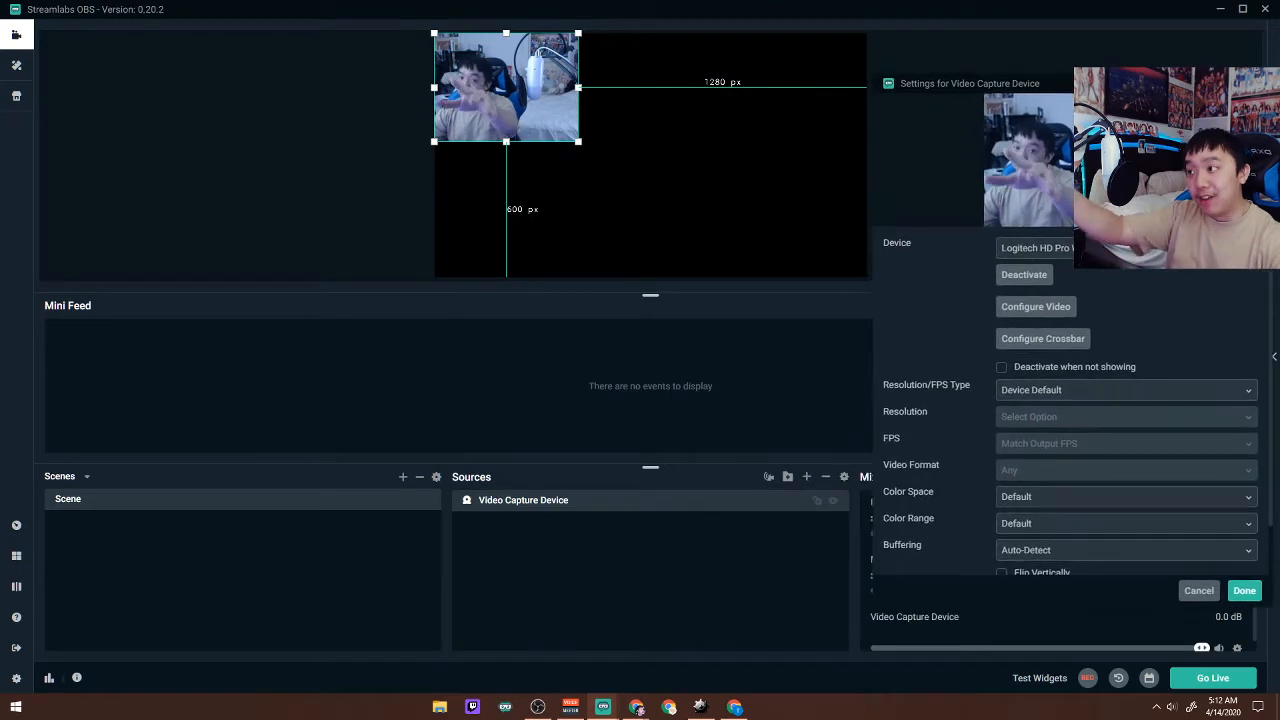
click(1045, 390)
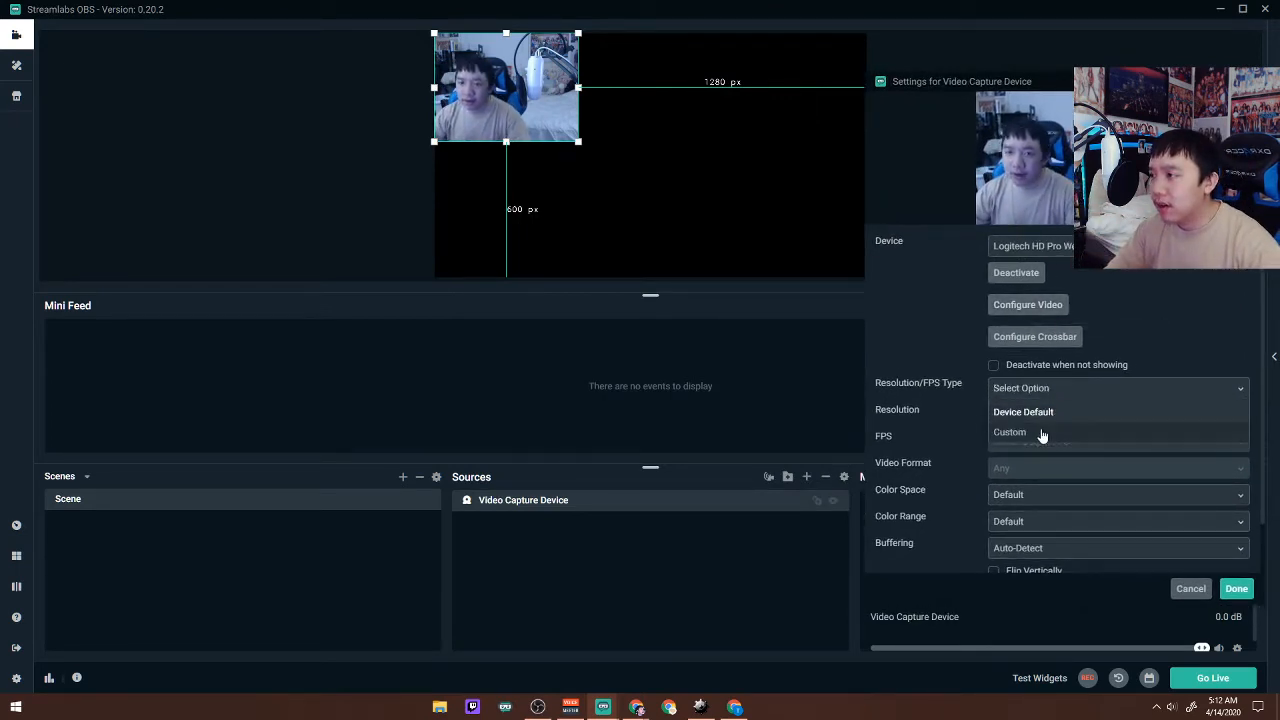
click(1042, 433)
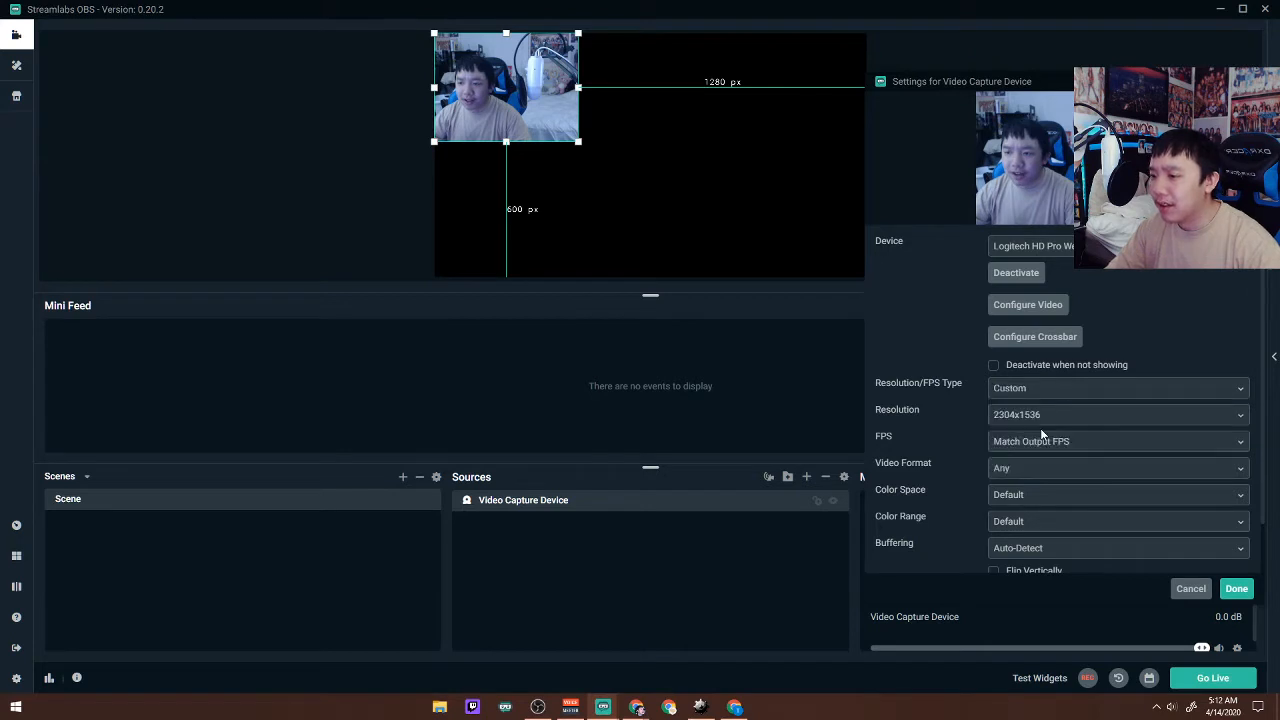
click(1043, 418)
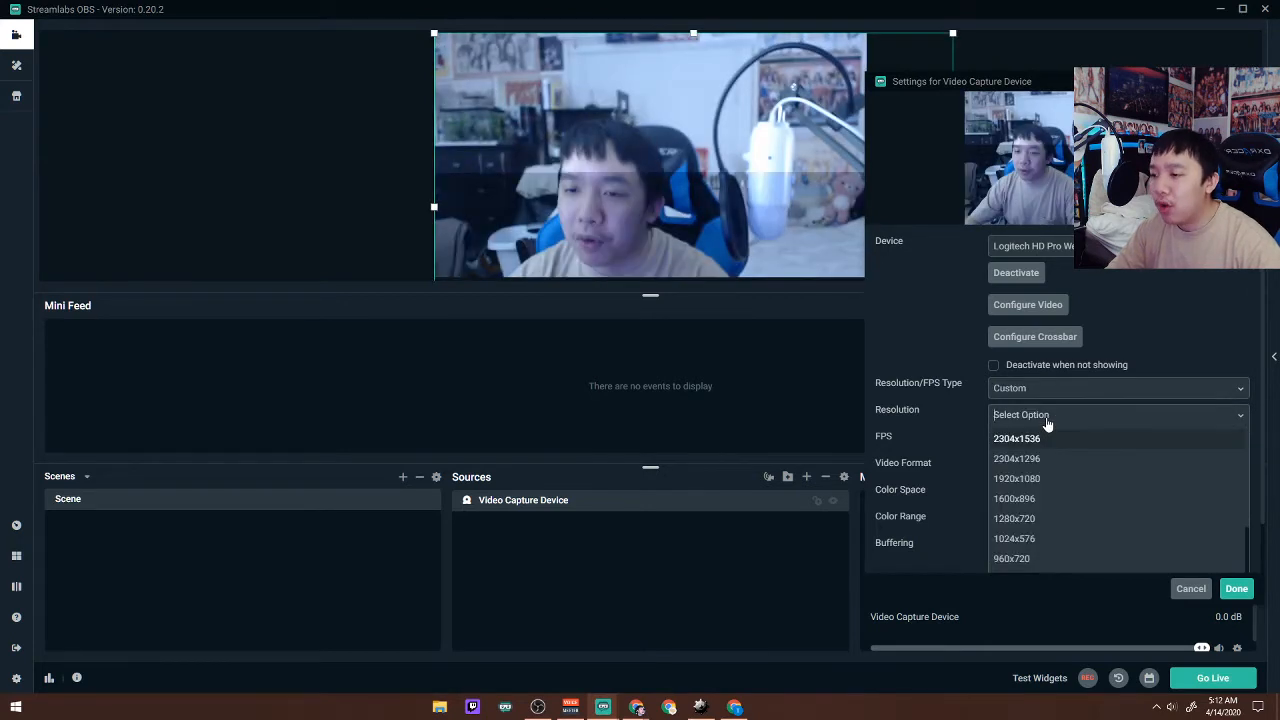
click(1016, 478)
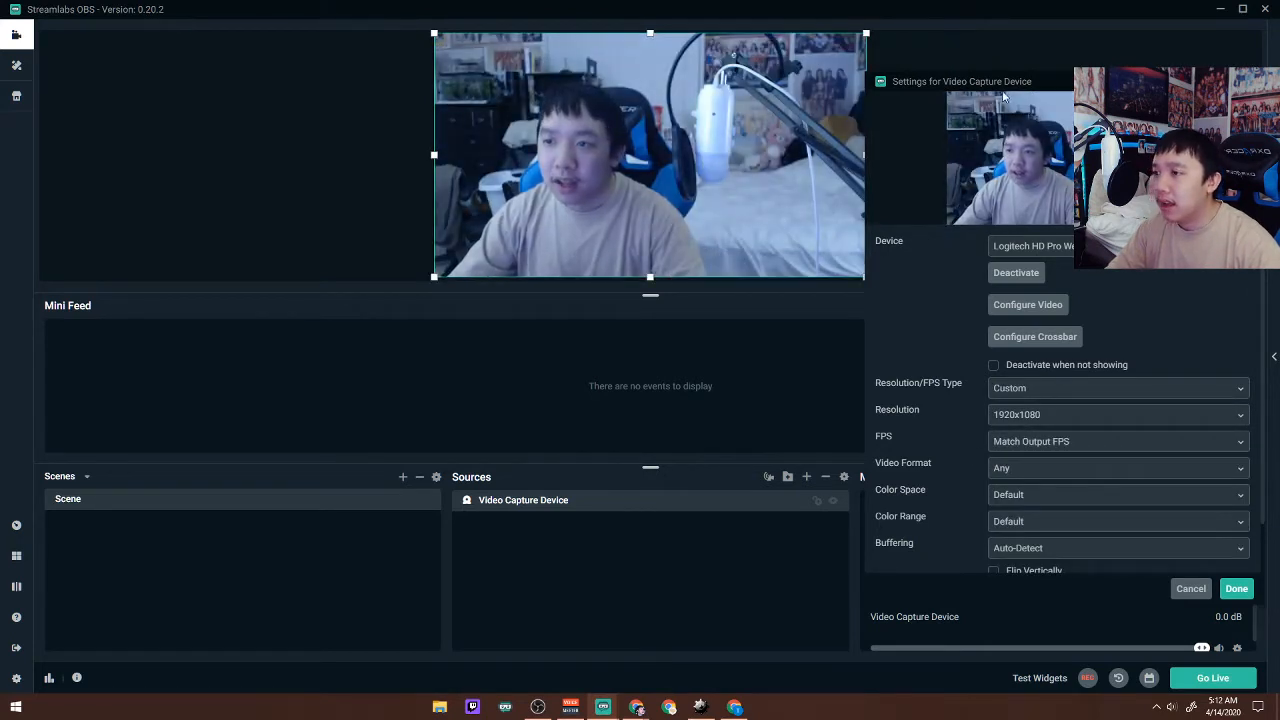
drag(1006, 90, 1013, 80)
click(1243, 578)
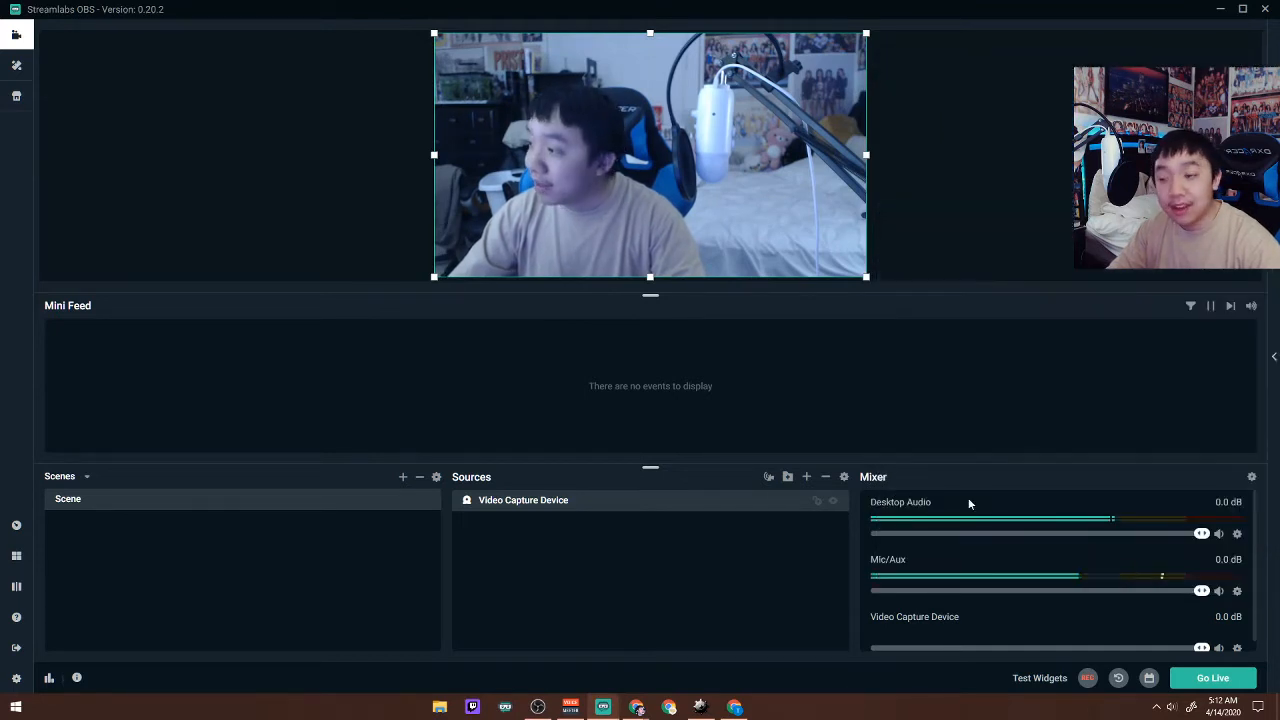
Add a Window Capture source under its default name that captures the Minesweeper X window.
click(807, 478)
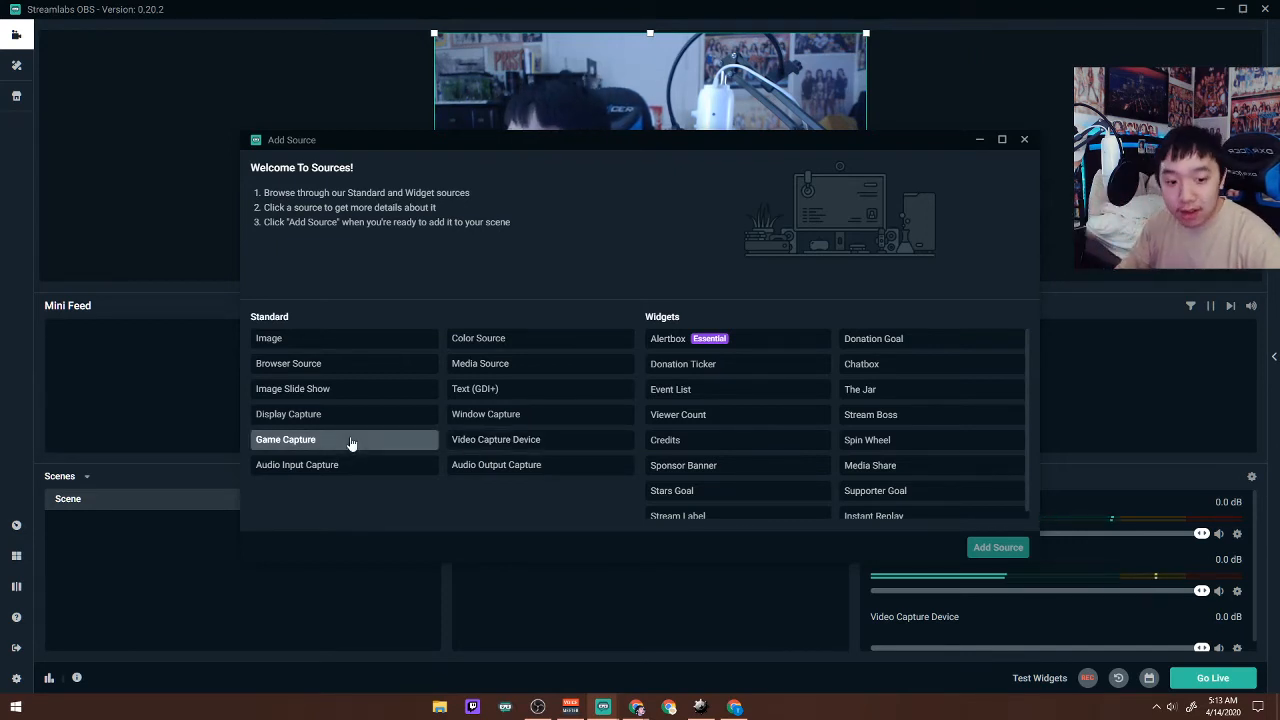
click(515, 424)
click(995, 549)
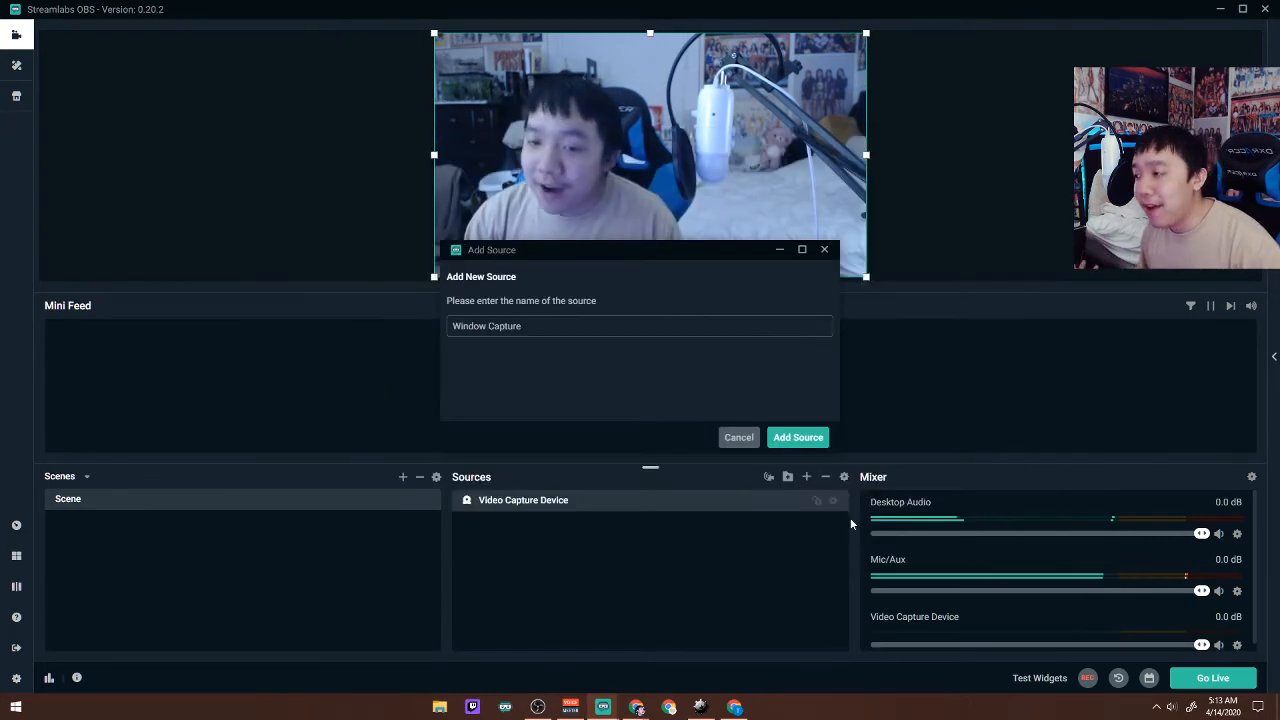
click(789, 441)
click(720, 256)
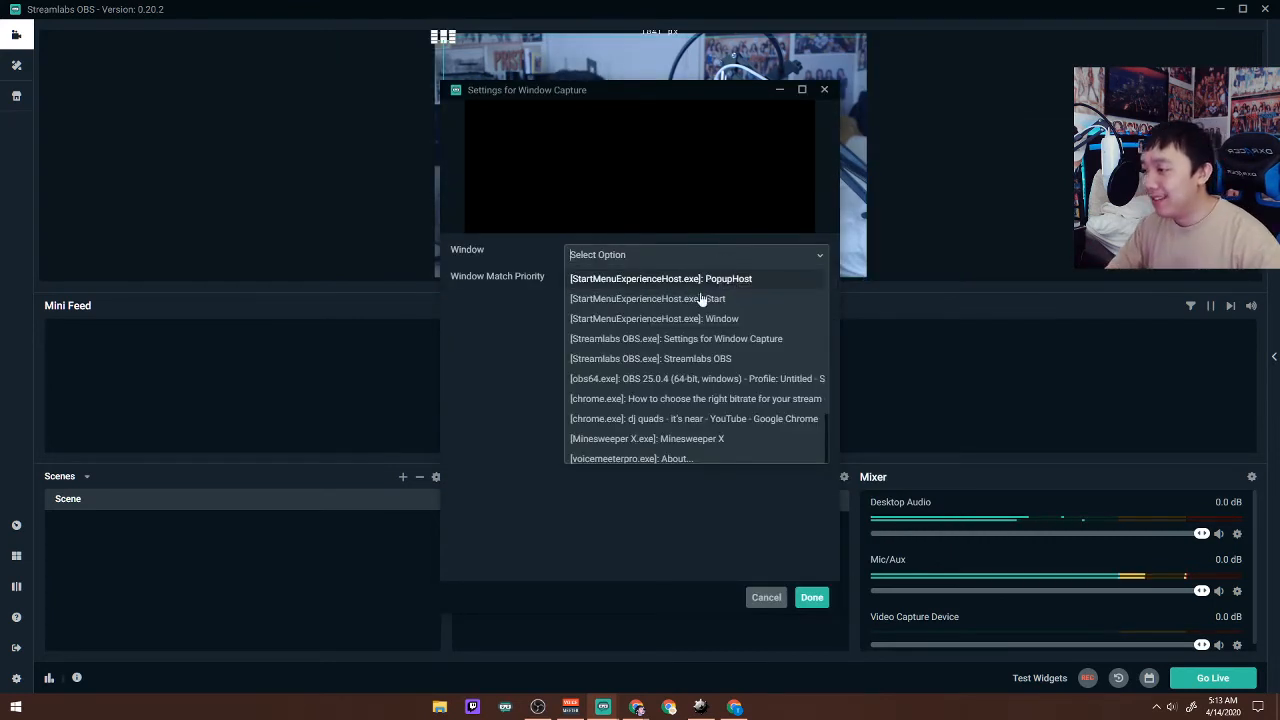
click(685, 441)
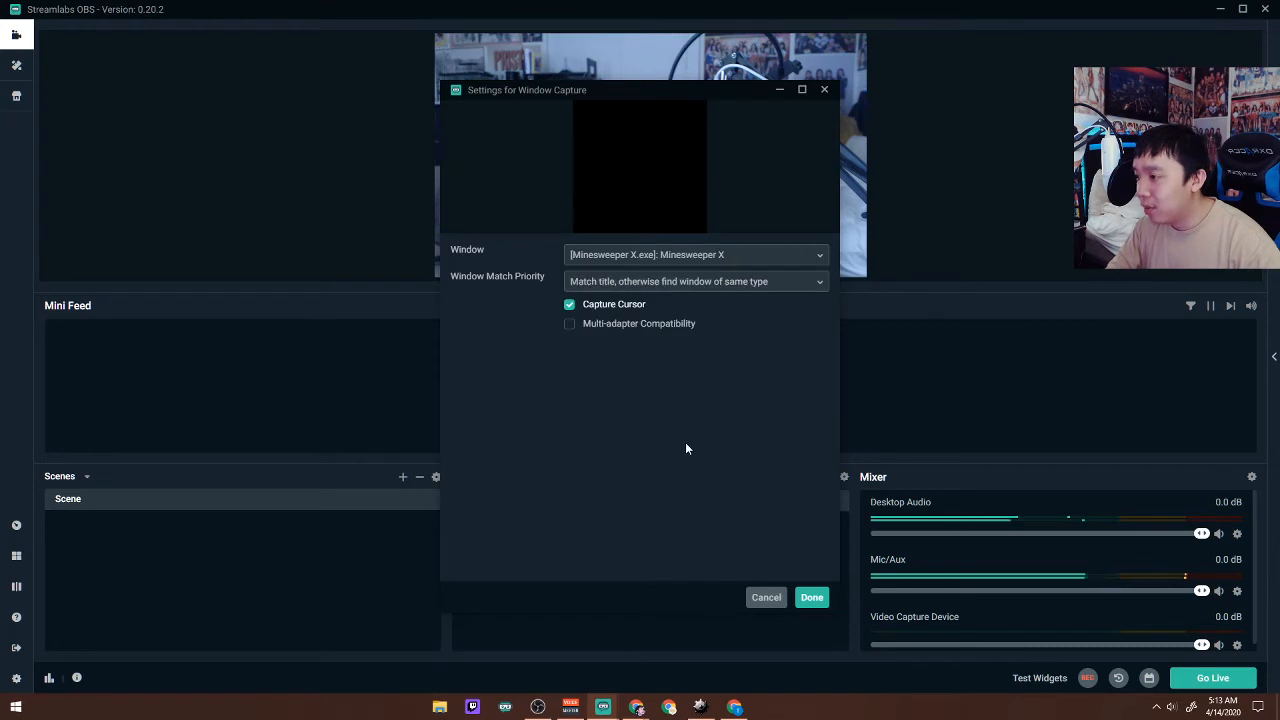
click(812, 597)
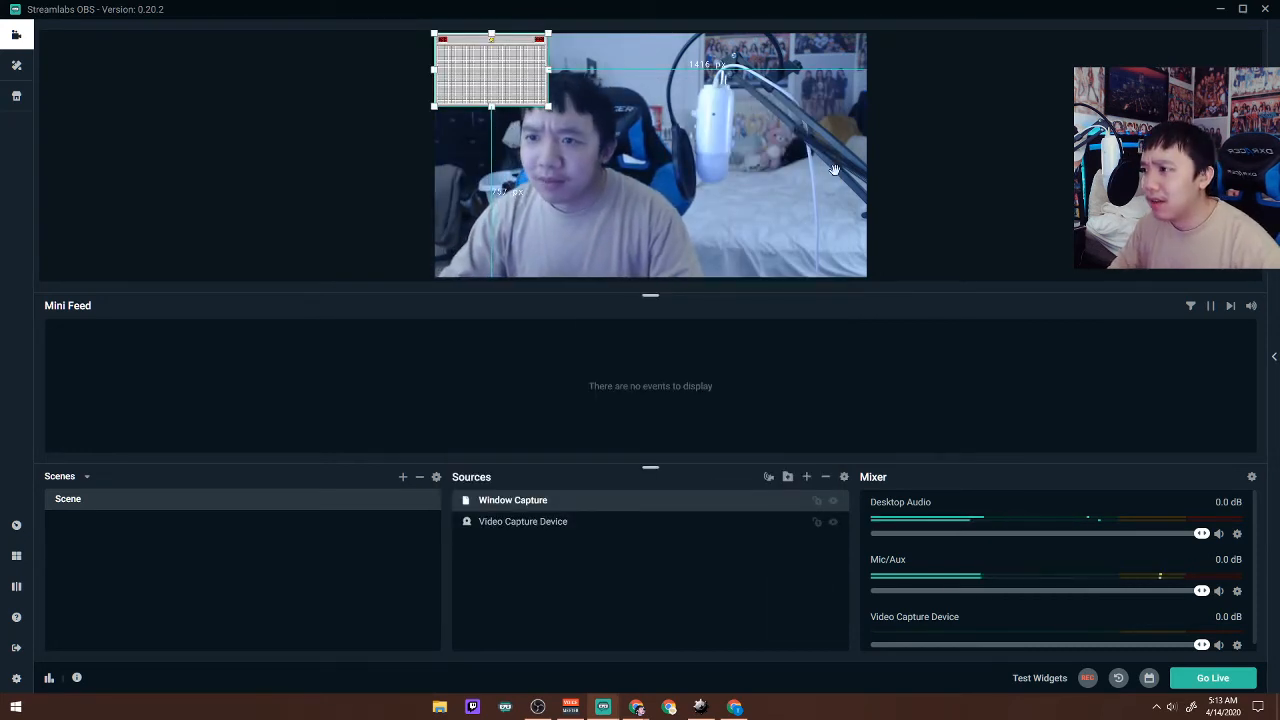
Shrink the webcam into the canvas's bottom-right corner and enlarge the Minesweeper capture to about 741 px from the right edge and 324 px from the bottom.
click(515, 528)
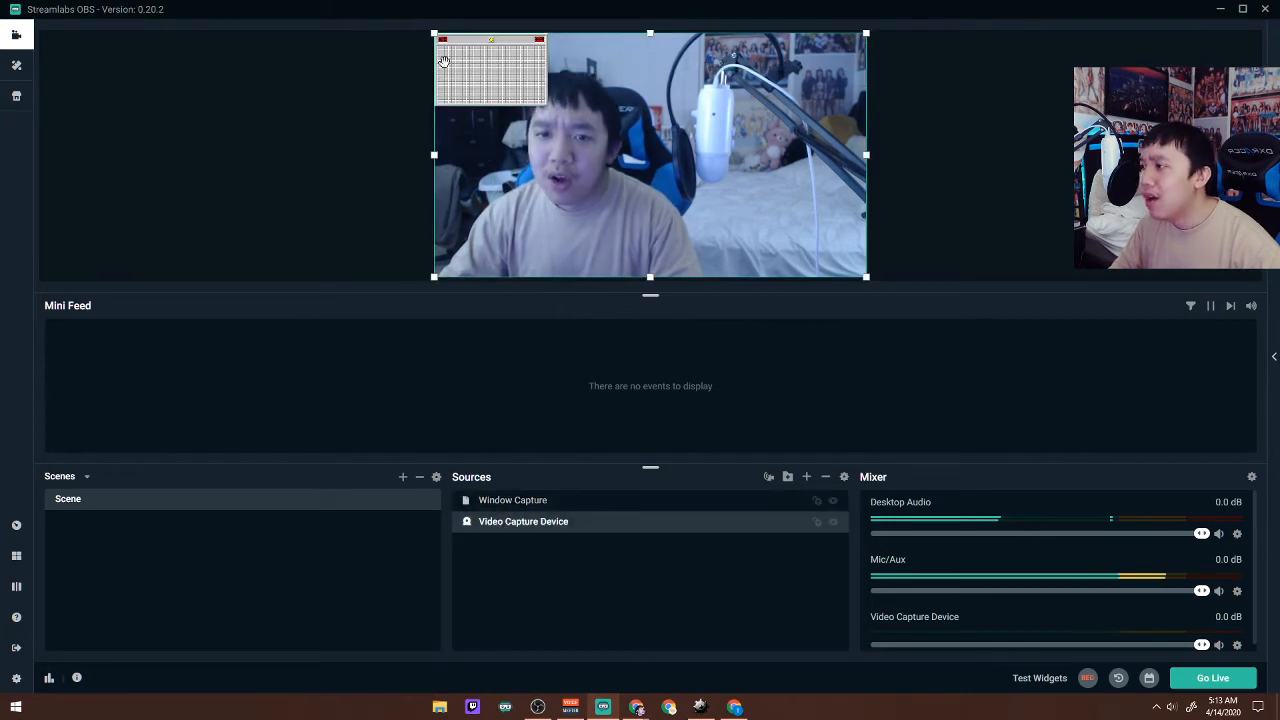
drag(438, 34, 705, 143)
click(513, 93)
drag(549, 107, 700, 203)
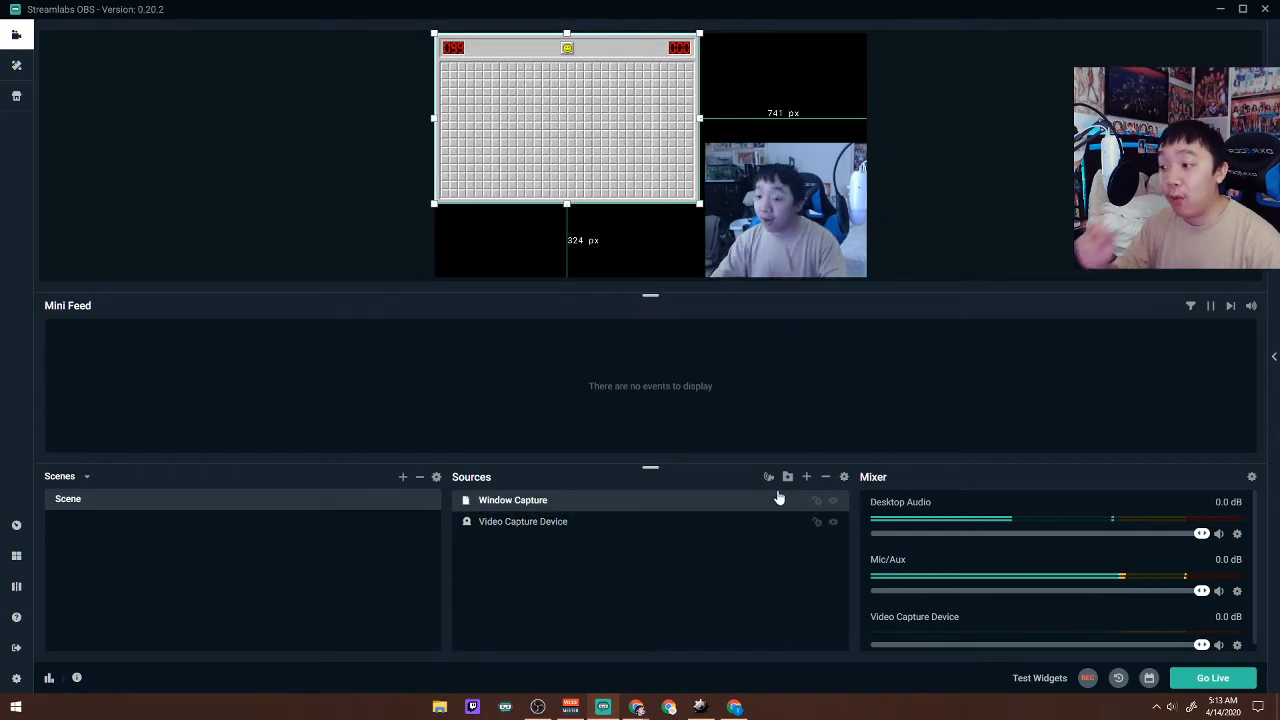
Add an Alertbox widget source named Alert Box to the scene, accepting its default settings.
click(806, 477)
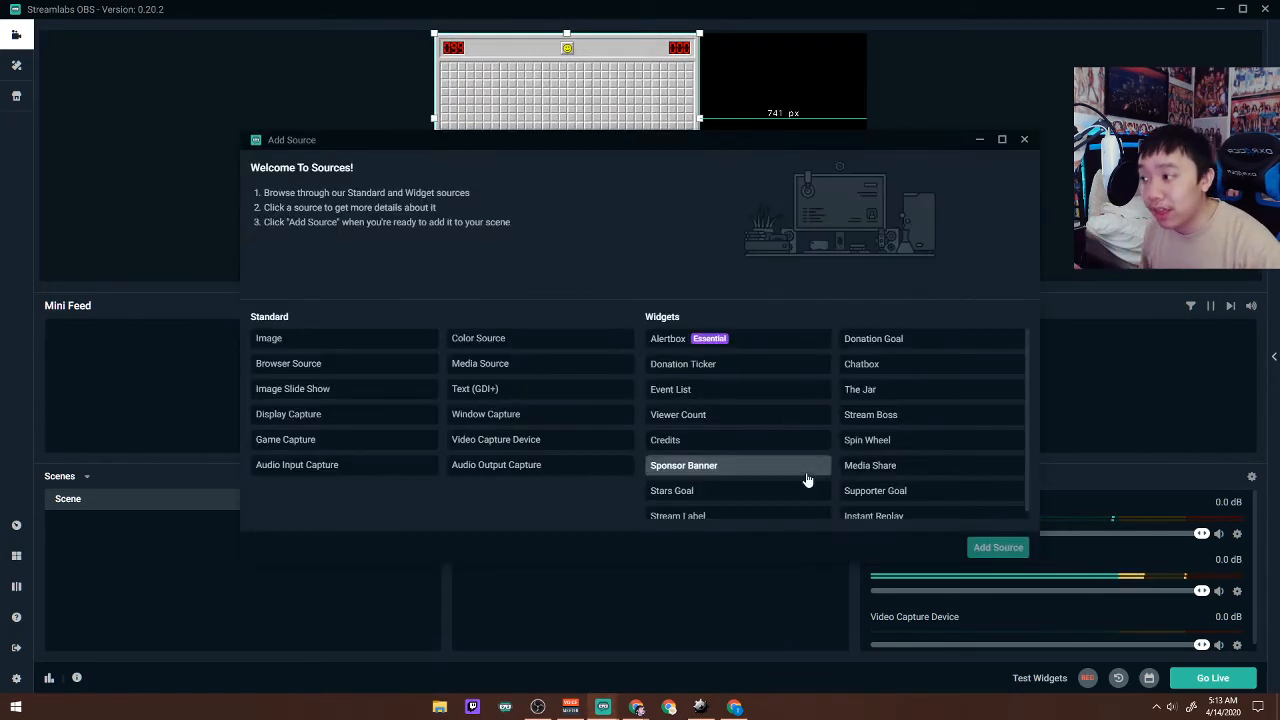
click(772, 345)
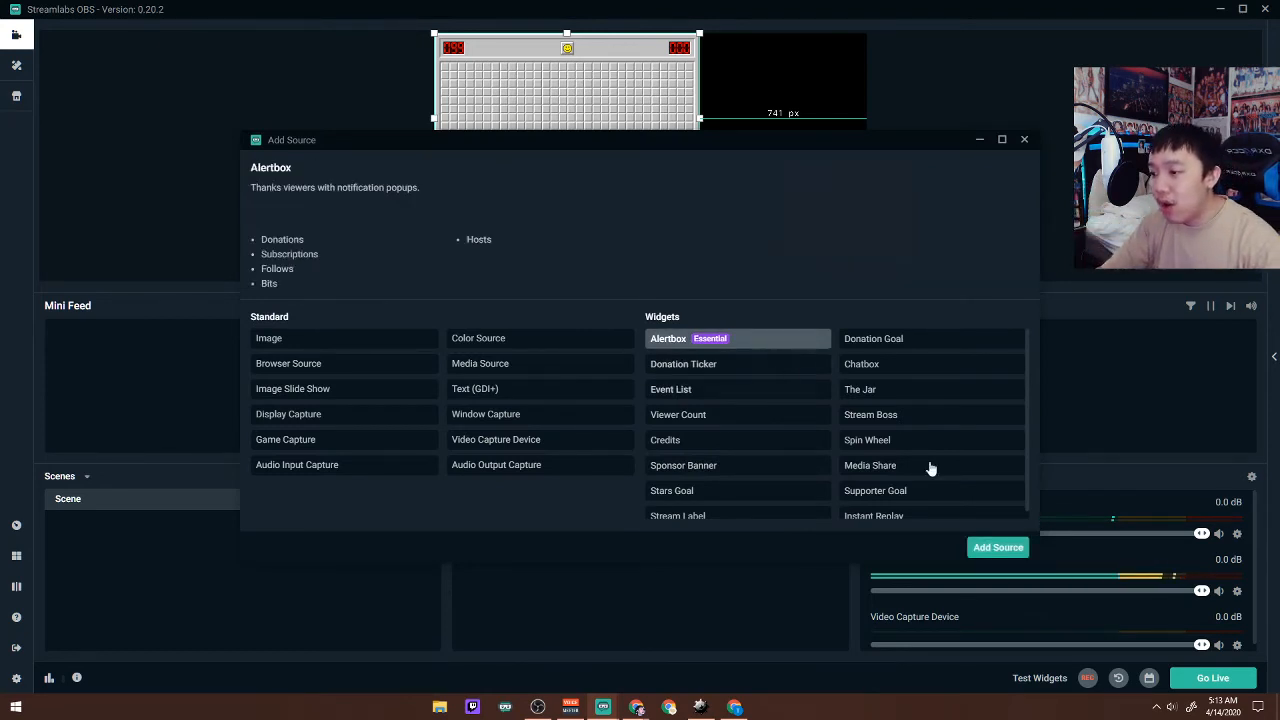
click(988, 548)
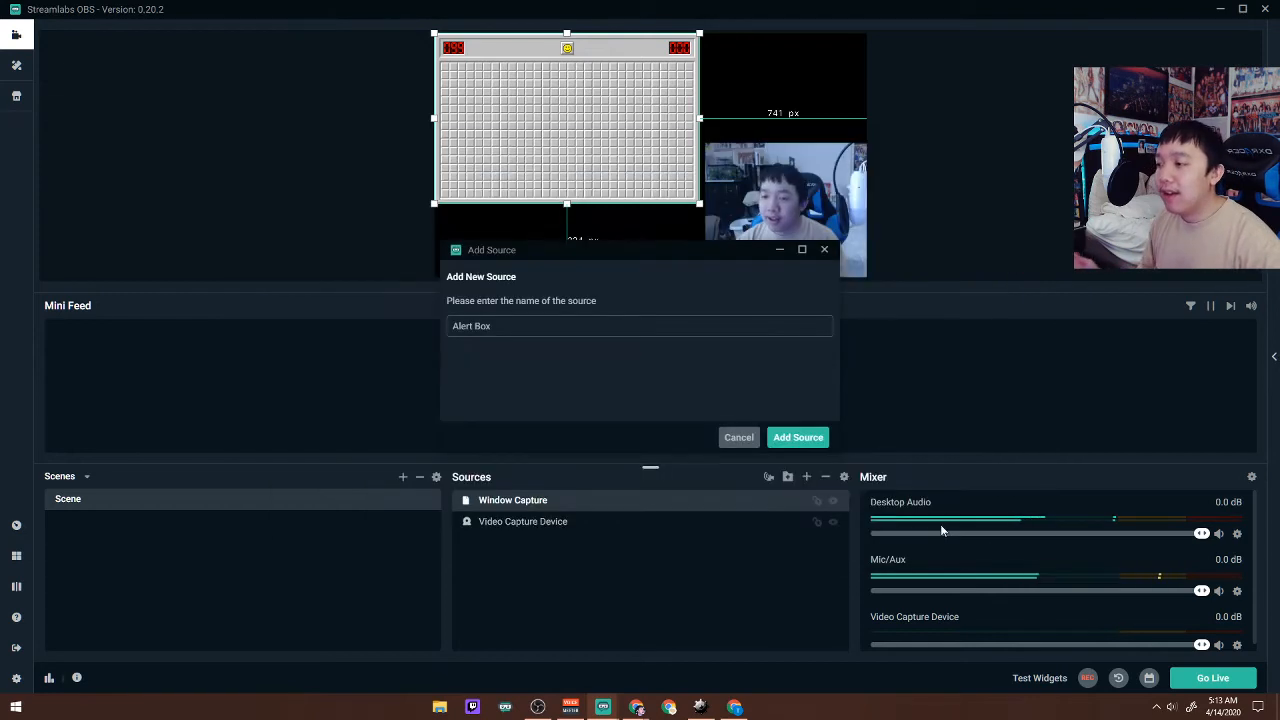
click(798, 437)
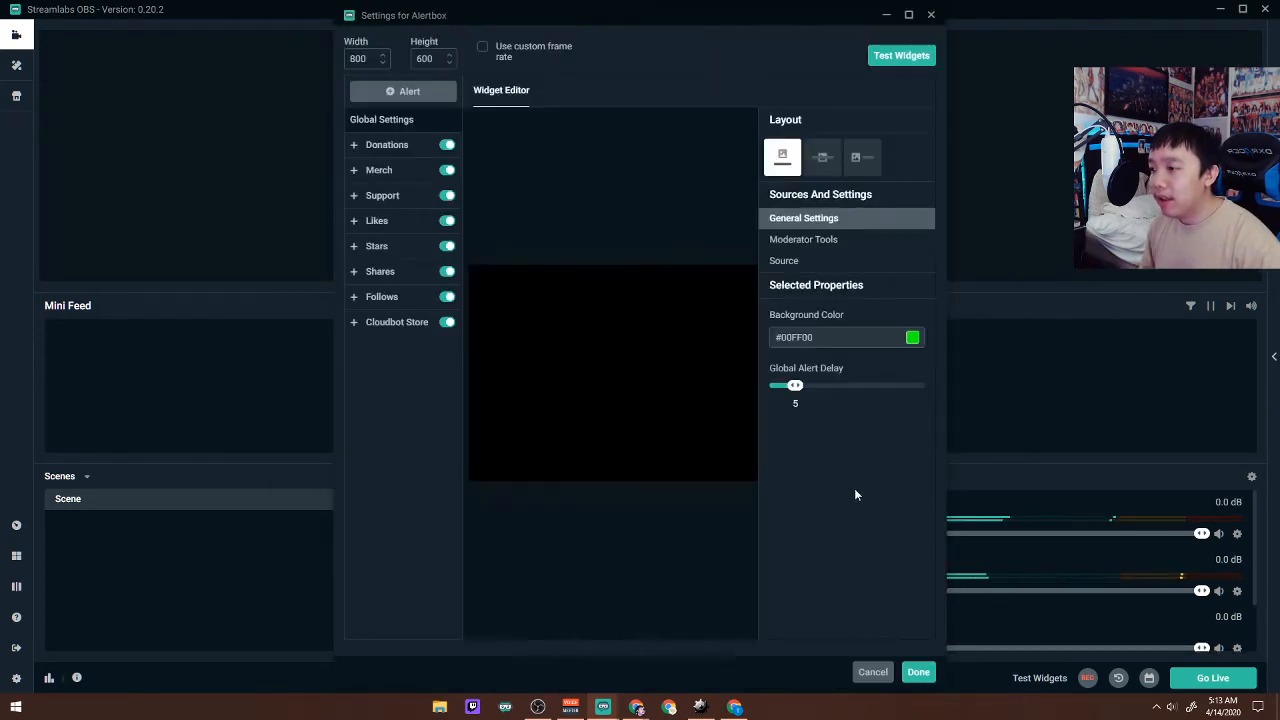
click(922, 680)
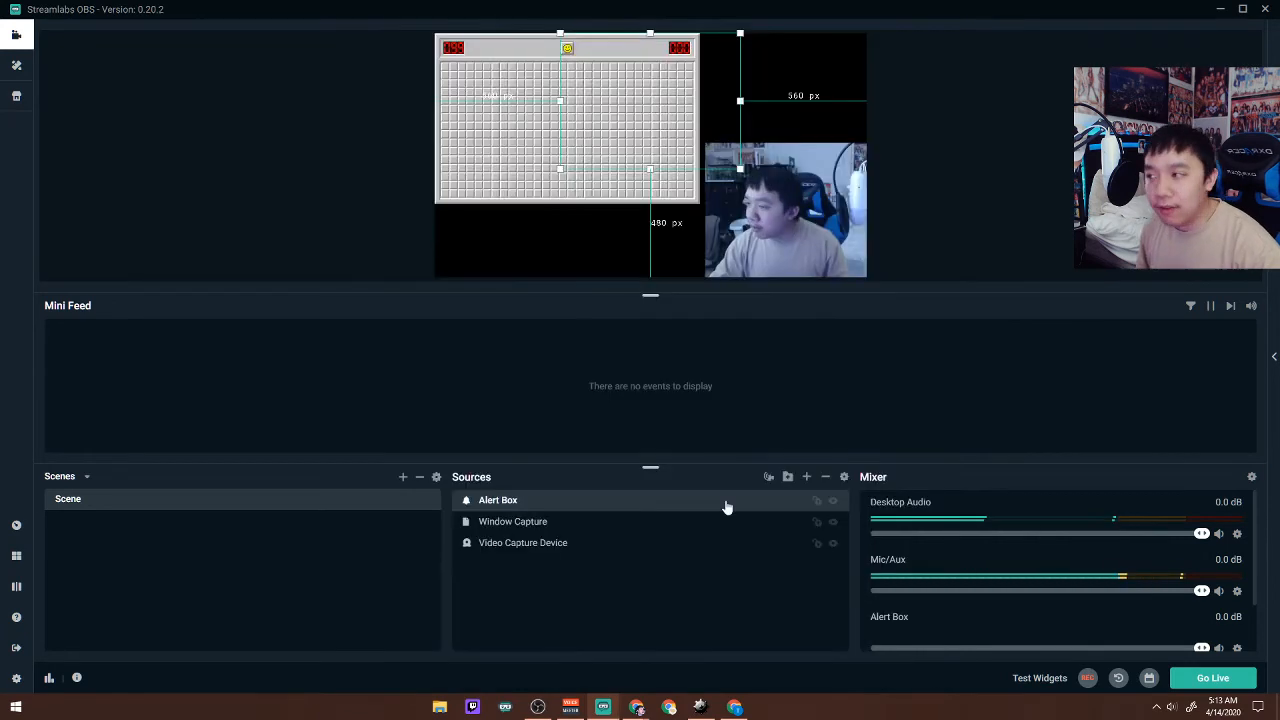
Move the Alert Box to the canvas's upper-right corner and trigger the Donation, Share, Support, Stars and Like test alerts.
drag(689, 157, 814, 149)
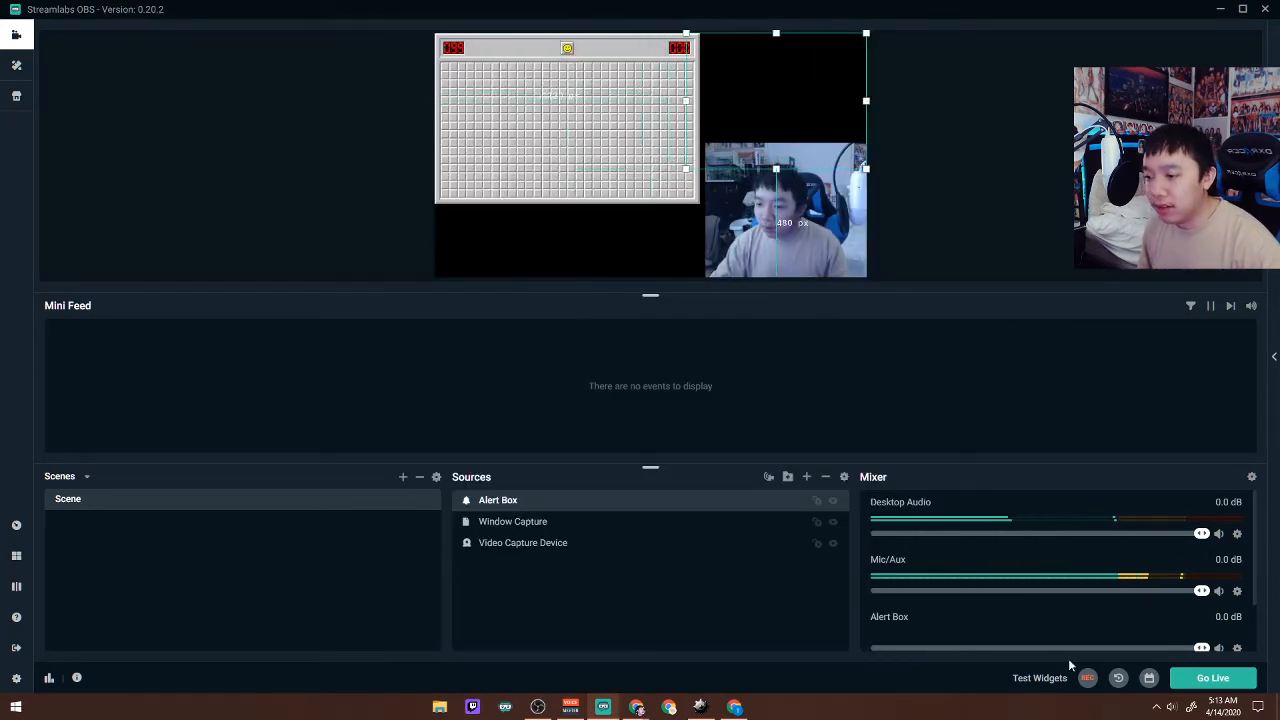
mouse_move(1045, 679)
click(823, 680)
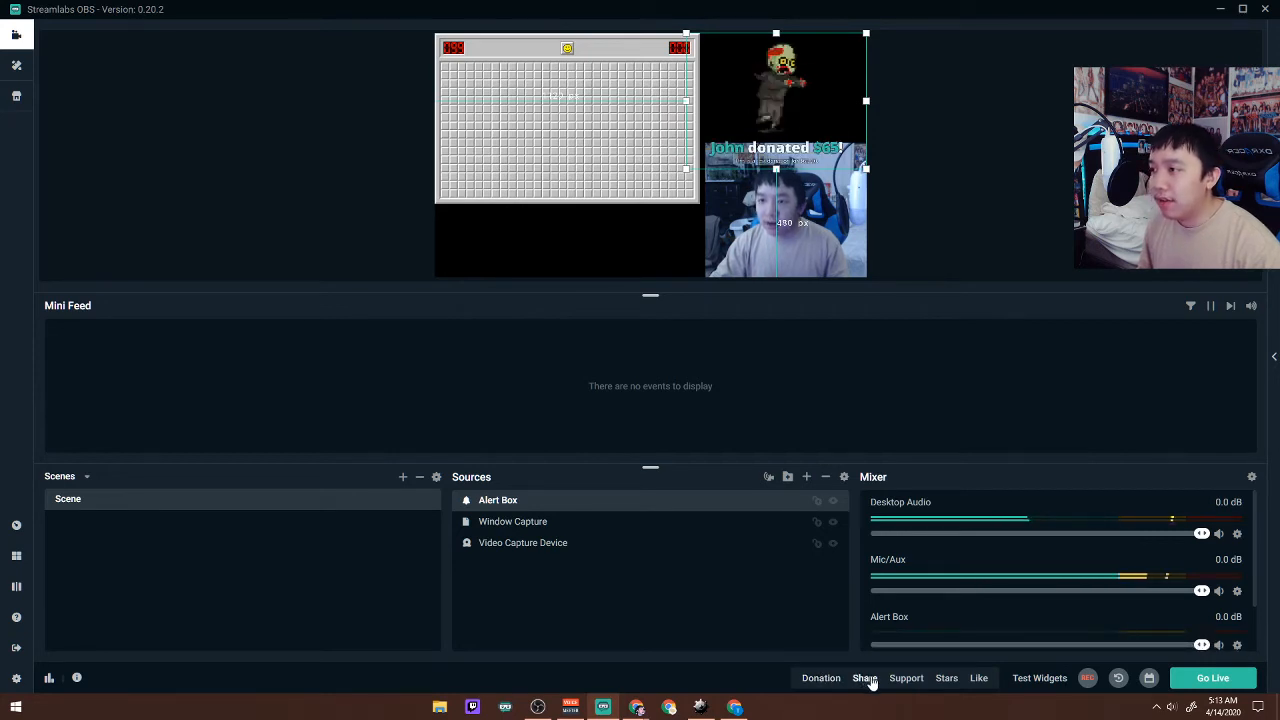
click(865, 679)
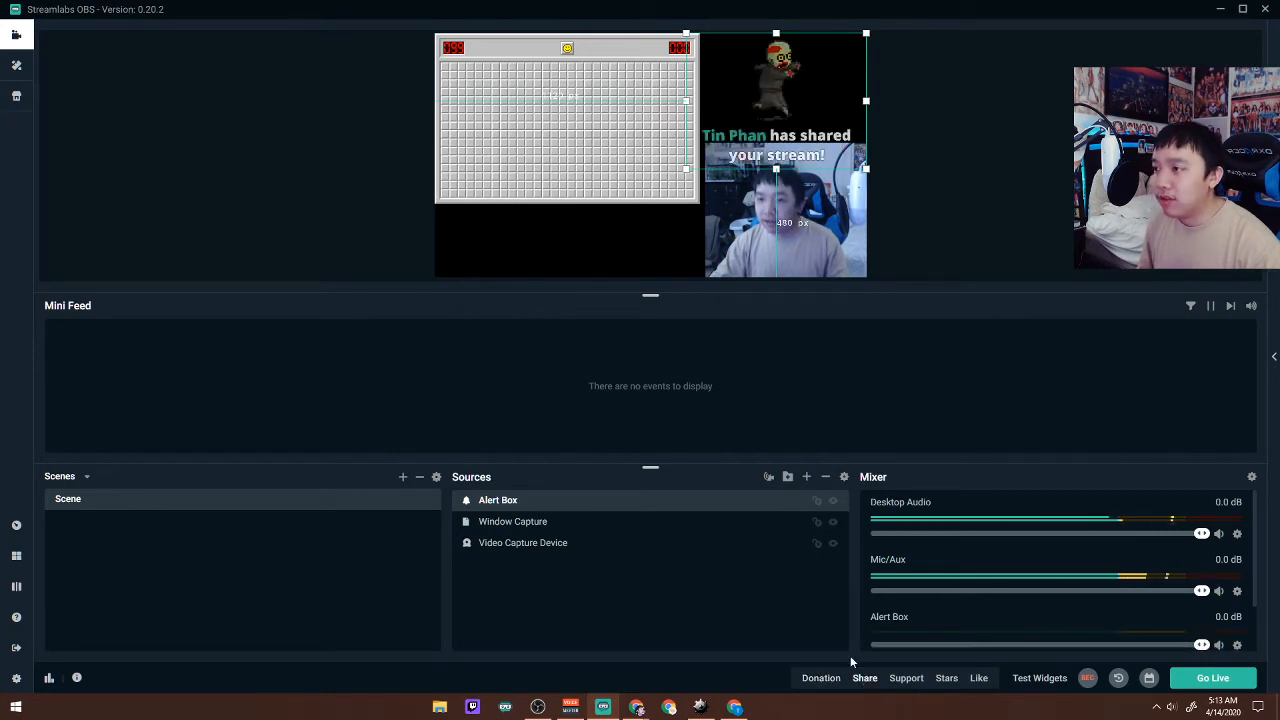
click(900, 679)
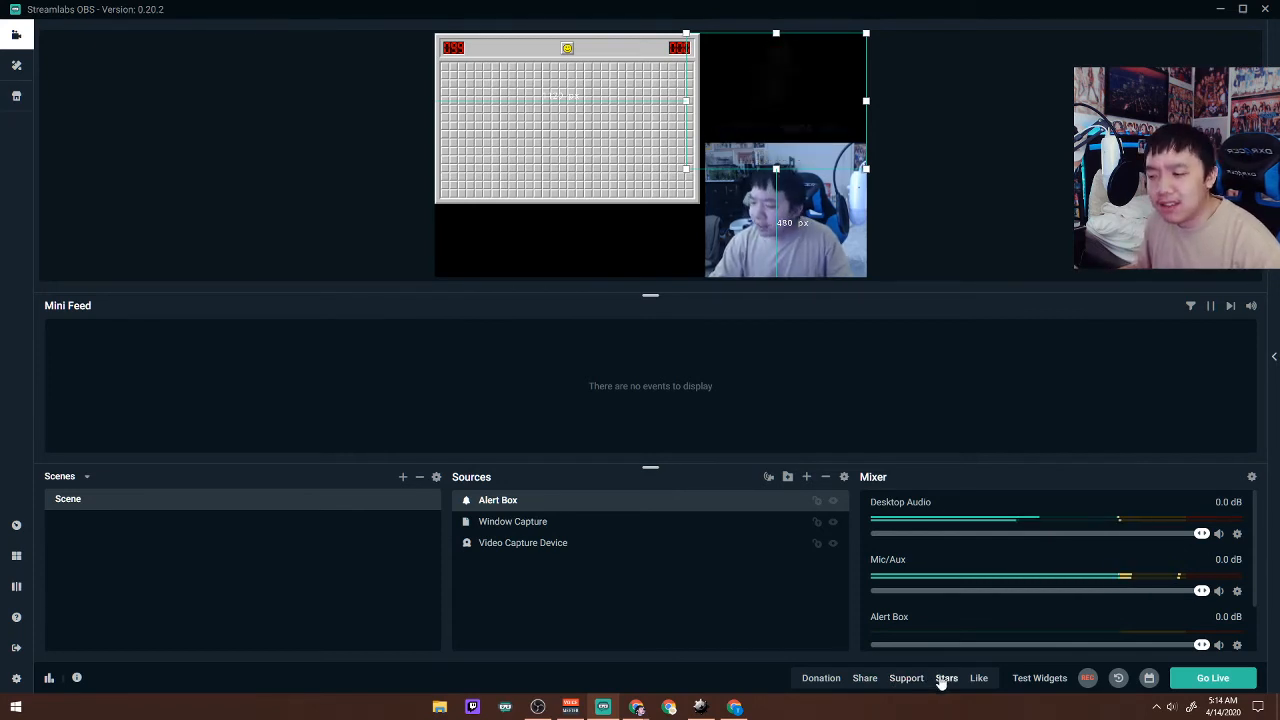
click(943, 679)
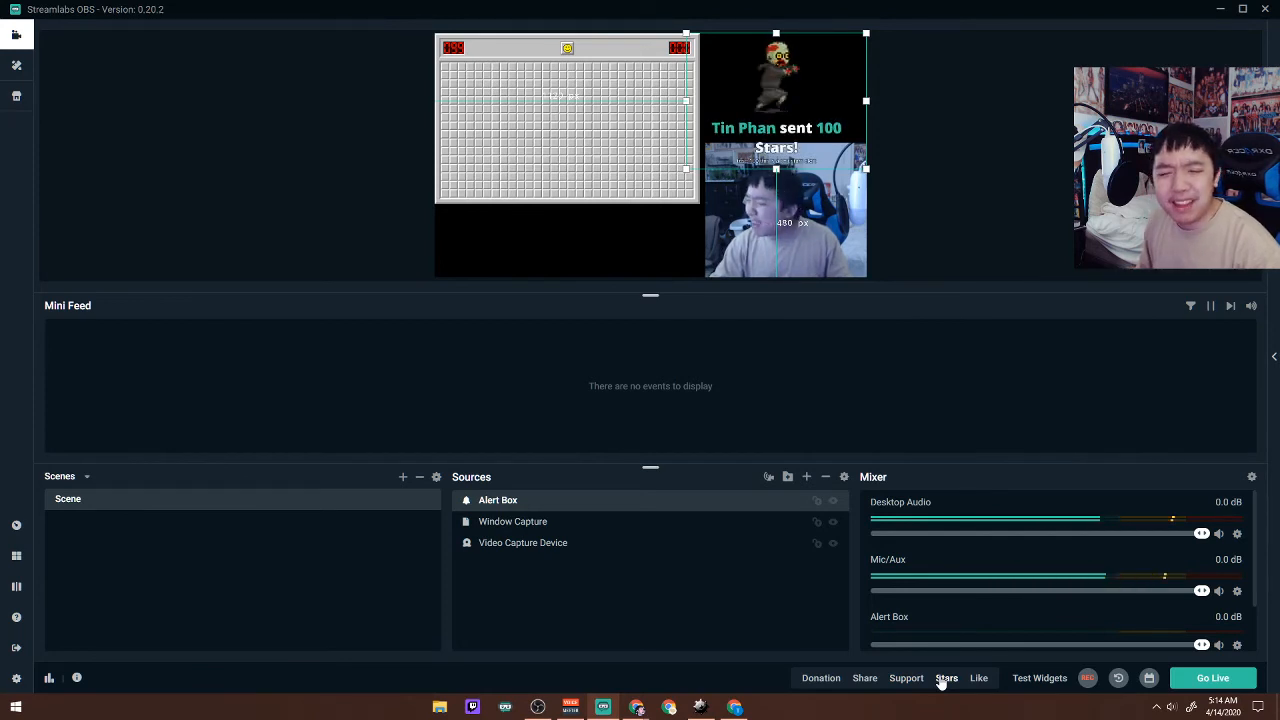
click(975, 679)
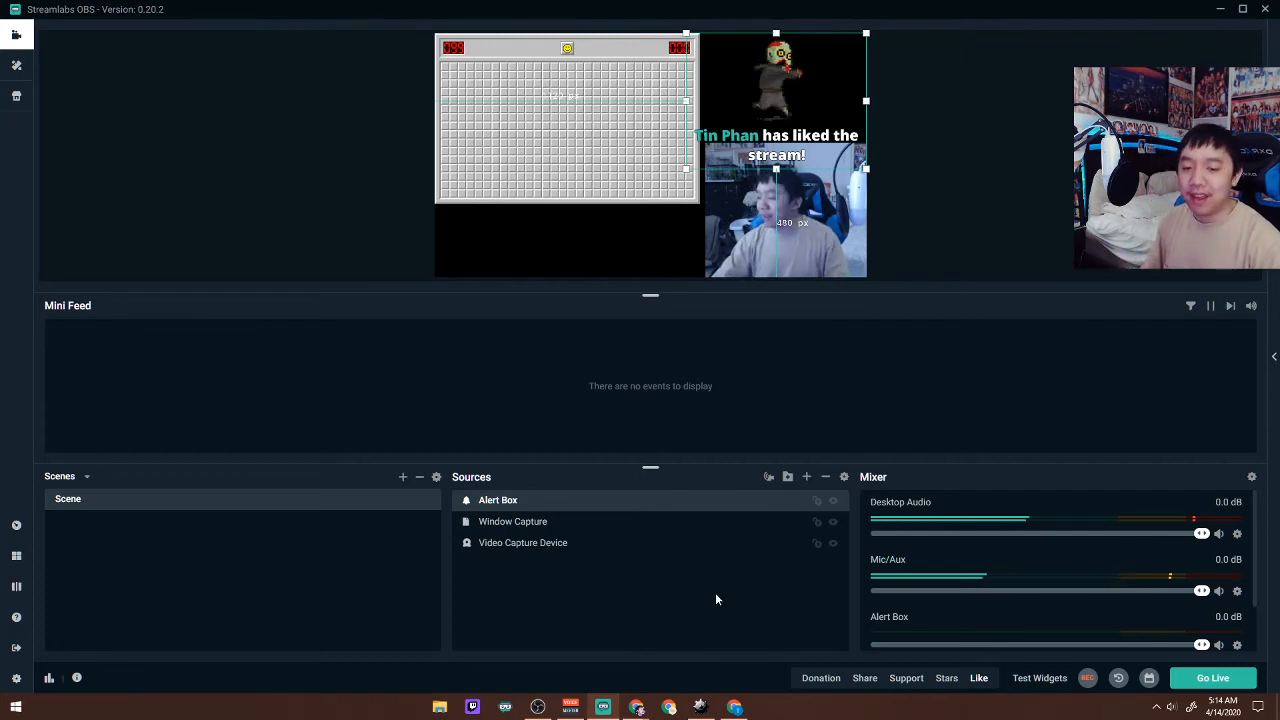
Begin going live without sharing to Facebook and enter the stream description "Follow me on twitch.tv/tinfawn for MORE".
click(1216, 680)
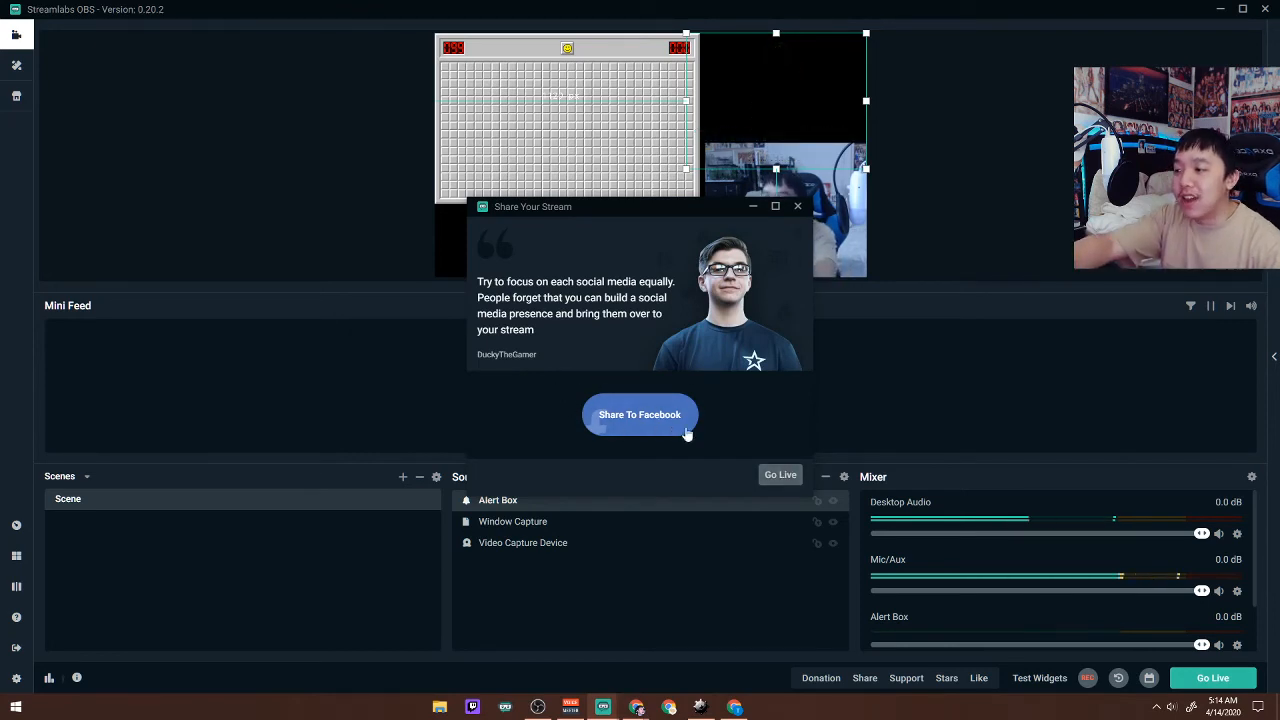
click(786, 475)
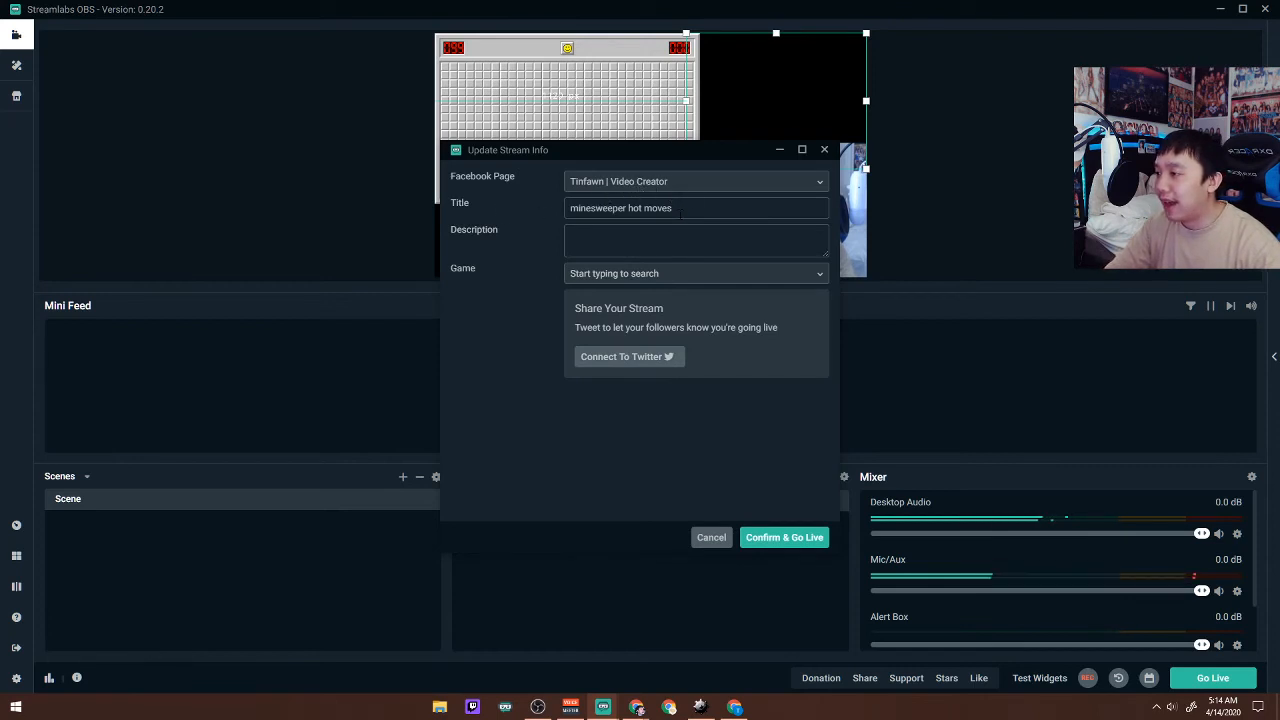
mouse_move(686, 209)
mouse_down()
mouse_move(537, 216)
mouse_move(694, 212)
mouse_up()
click(719, 246)
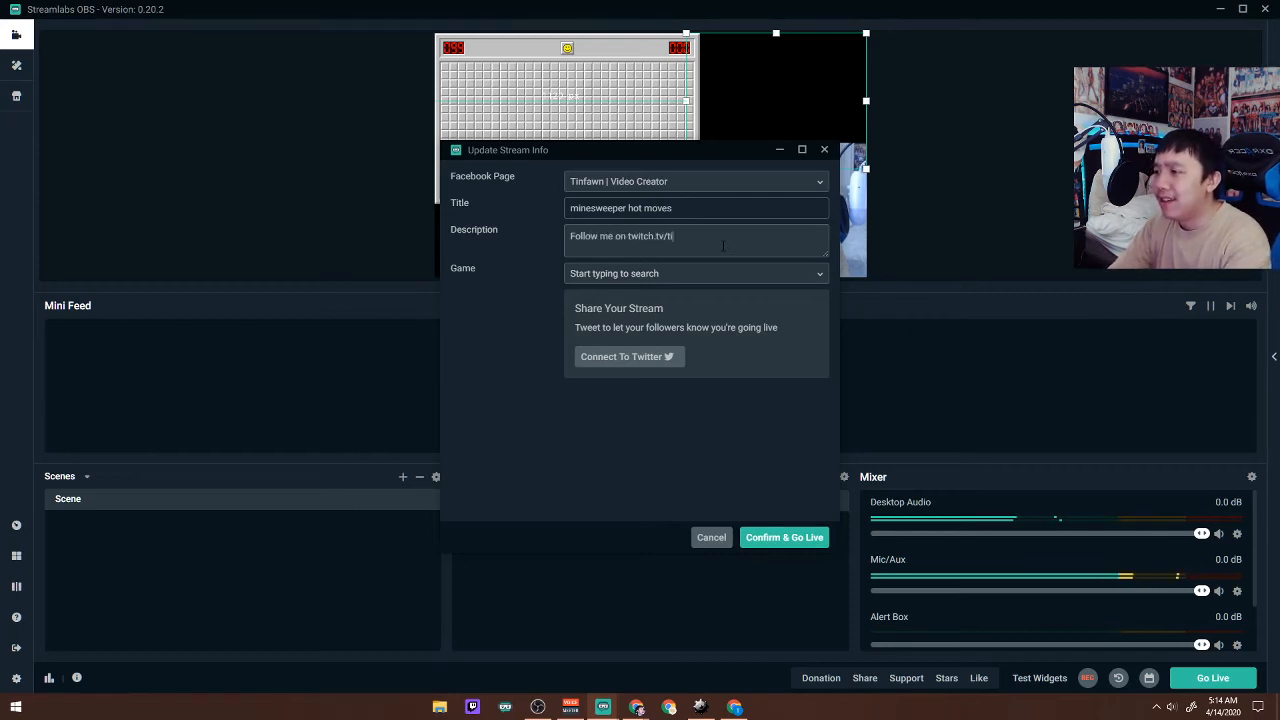
text(for)
key(Caps_Lock)
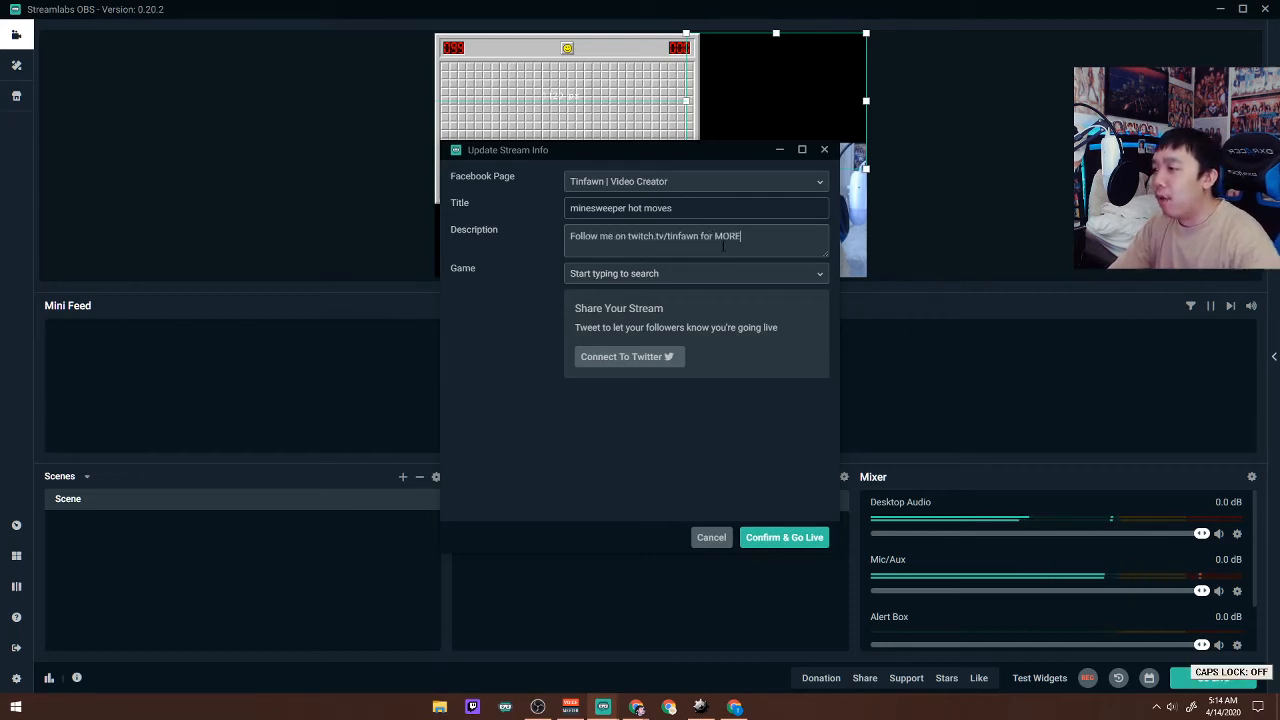
Search the games for Minesweeper and set the stream's game to Classic Minesweeper.
click(706, 278)
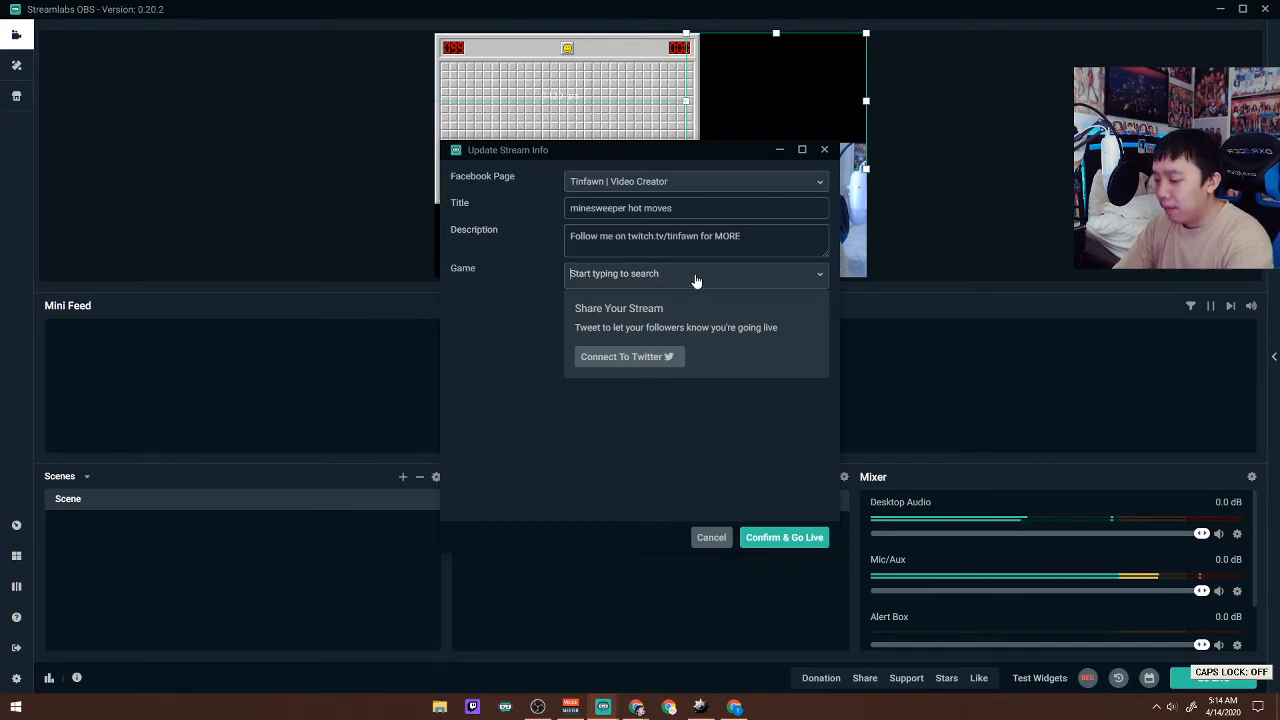
text(J)
key(BackSpace)
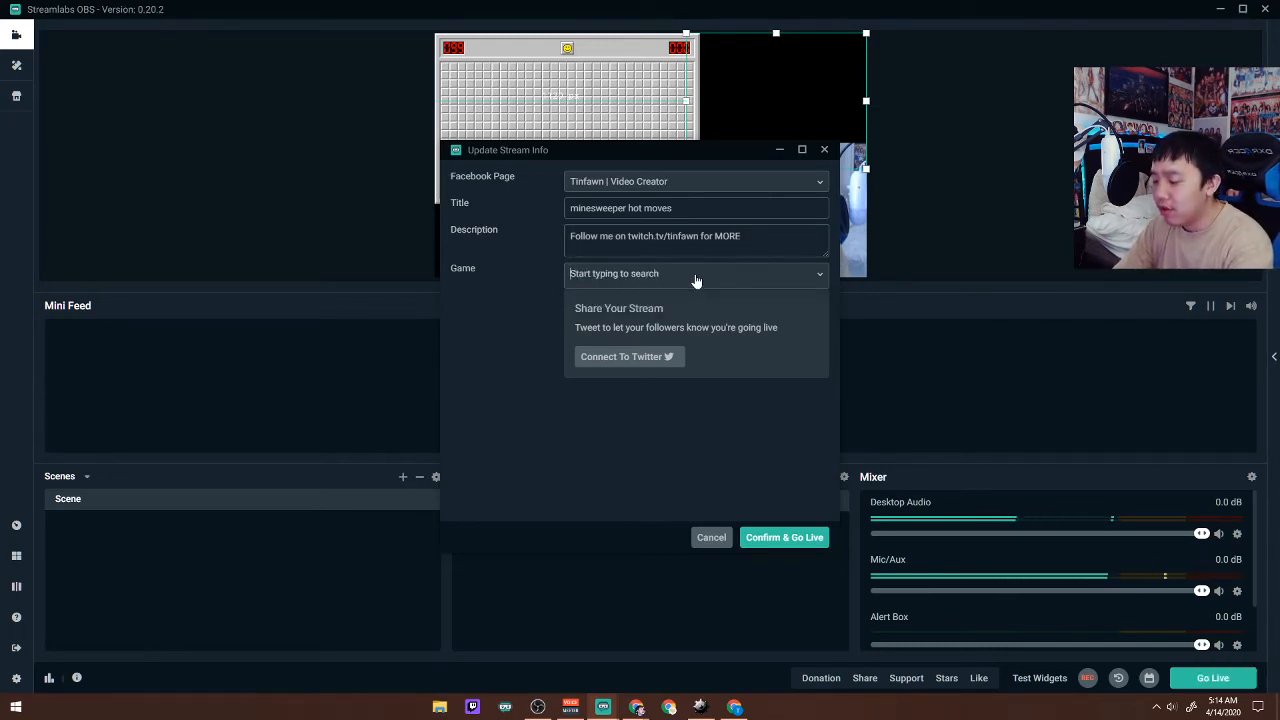
text(Minesweep)
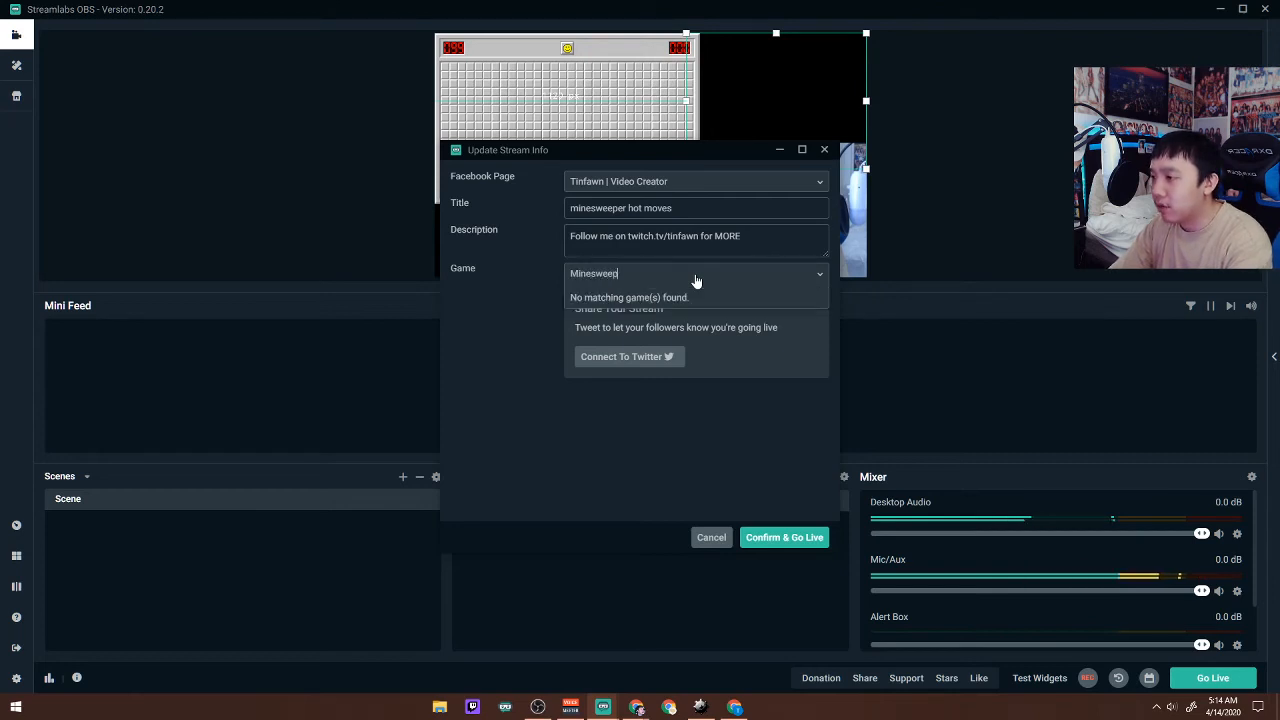
text(er)
scroll(675, 400, down, 3)
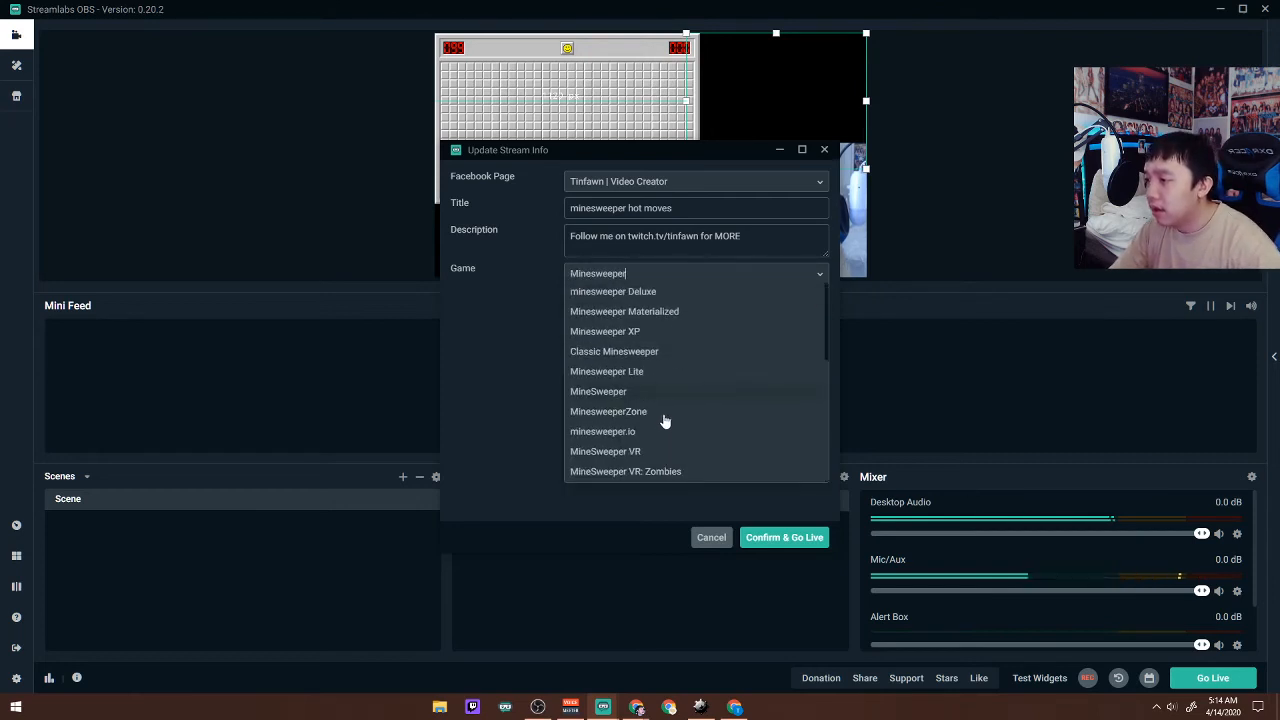
click(656, 358)
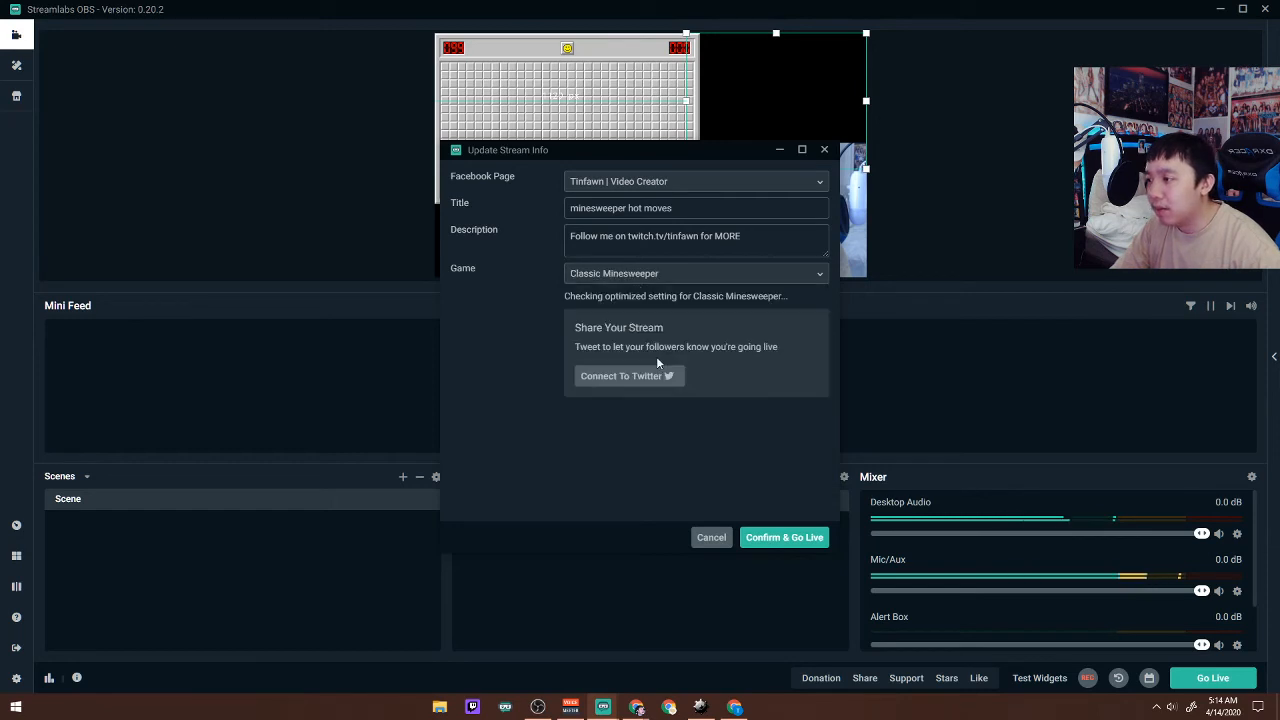
Confirm the stream info to go live and try out the comment field in the live chat.
click(794, 538)
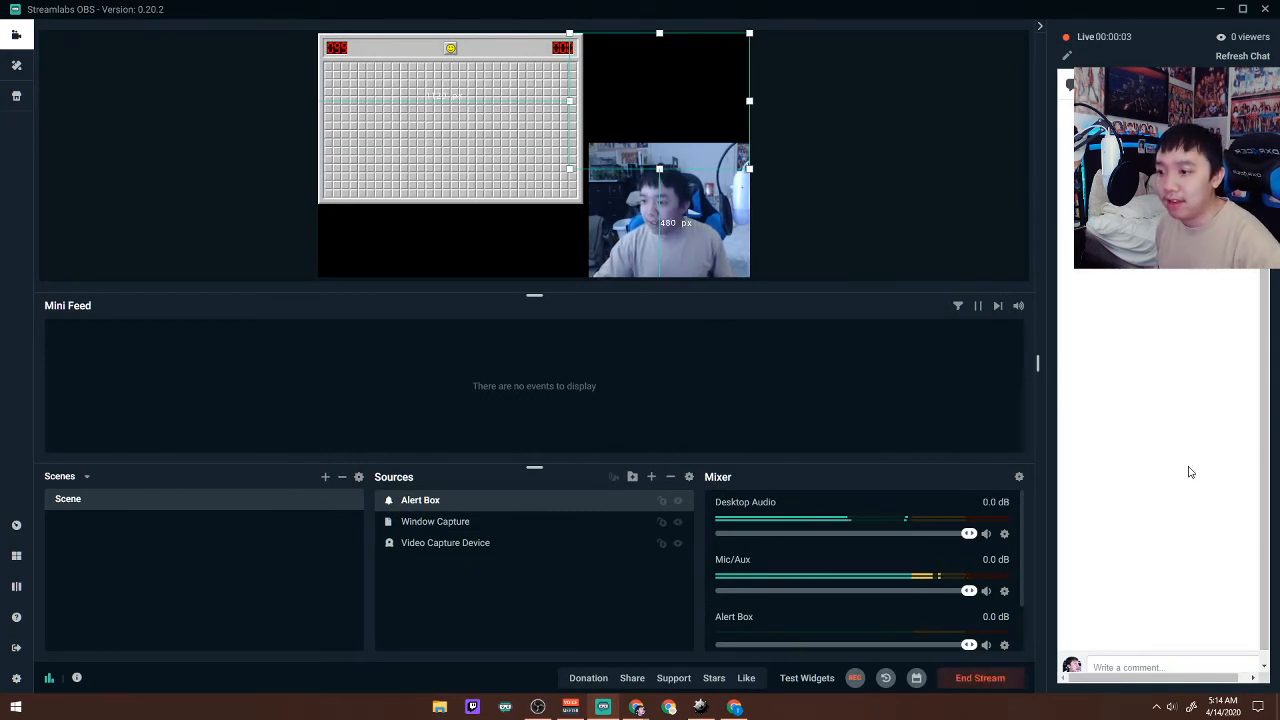
click(1144, 666)
key(Caps_Lock)
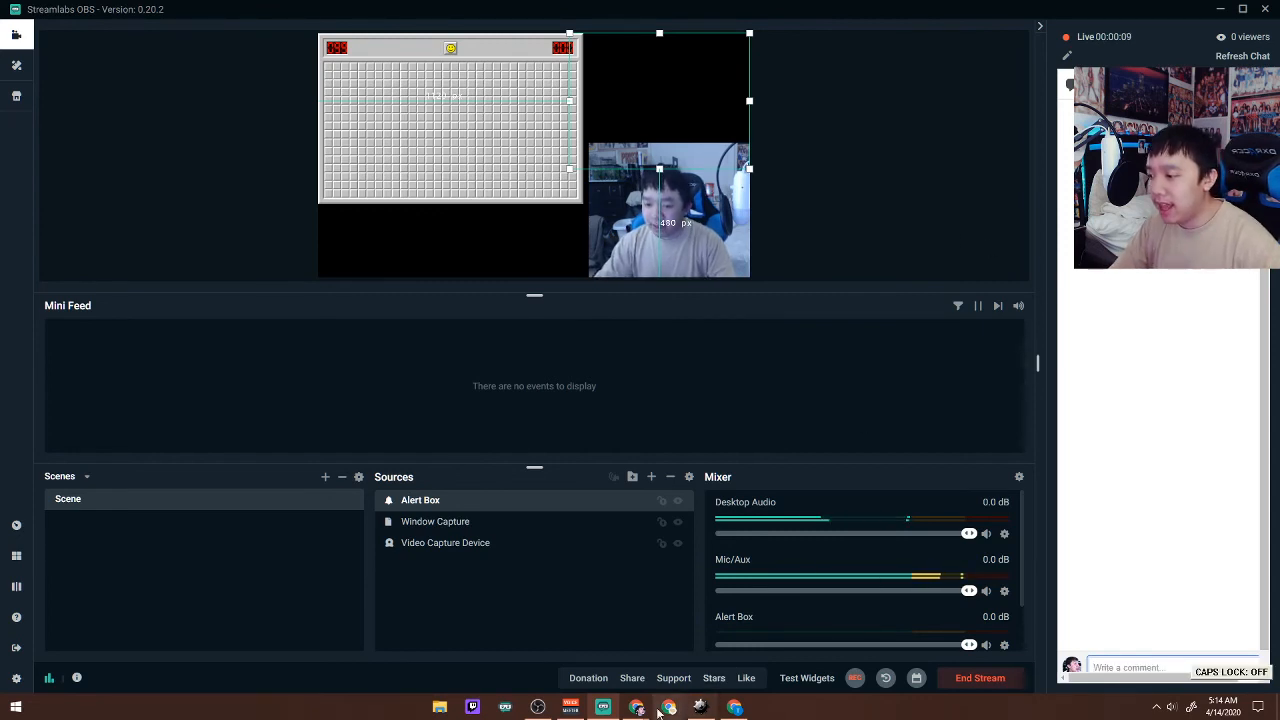
Switch to Chrome, open the live "minesweeper hot moves" video on the Tinfawn Facebook page, and lower the system volume to 6.
mouse_move(636, 708)
click(515, 605)
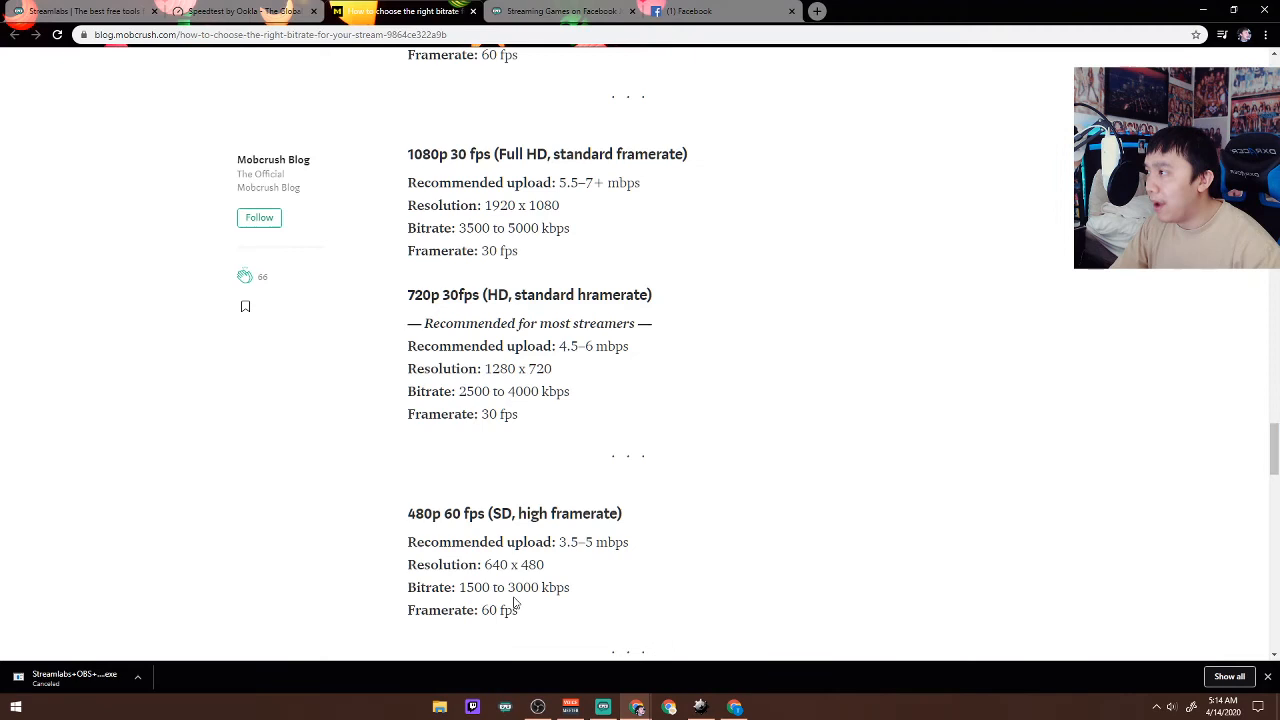
click(718, 11)
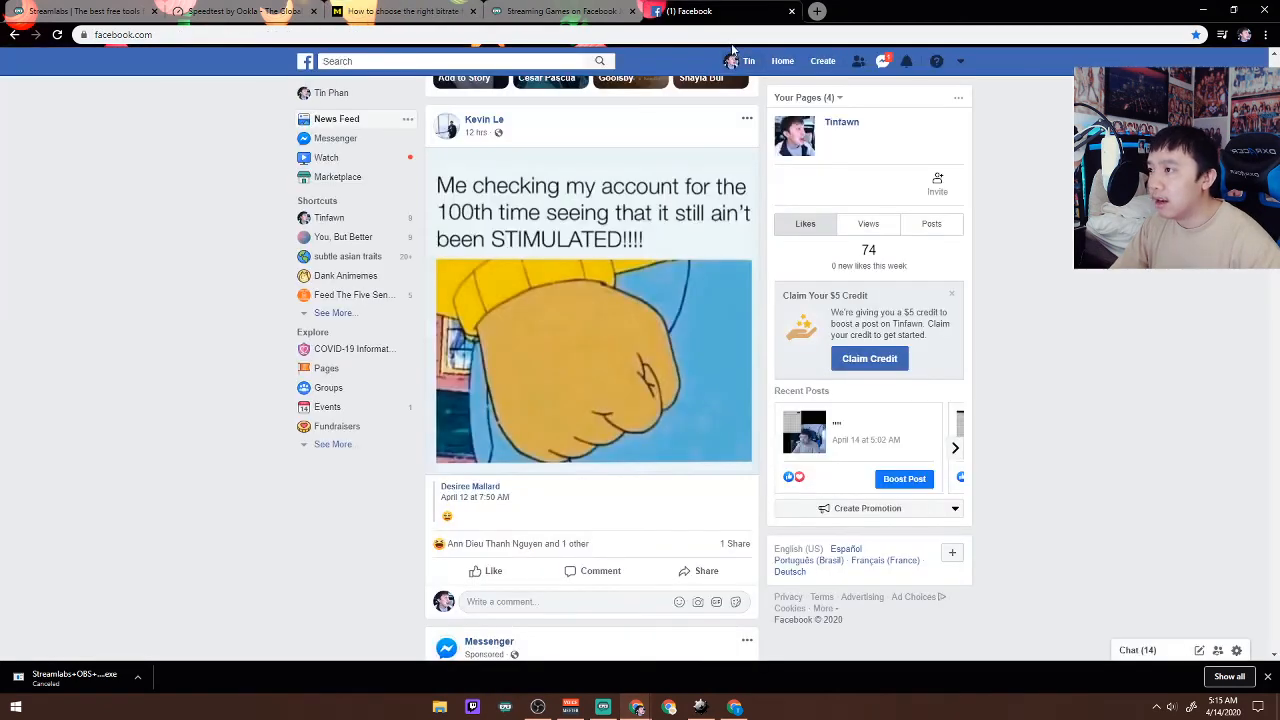
click(328, 218)
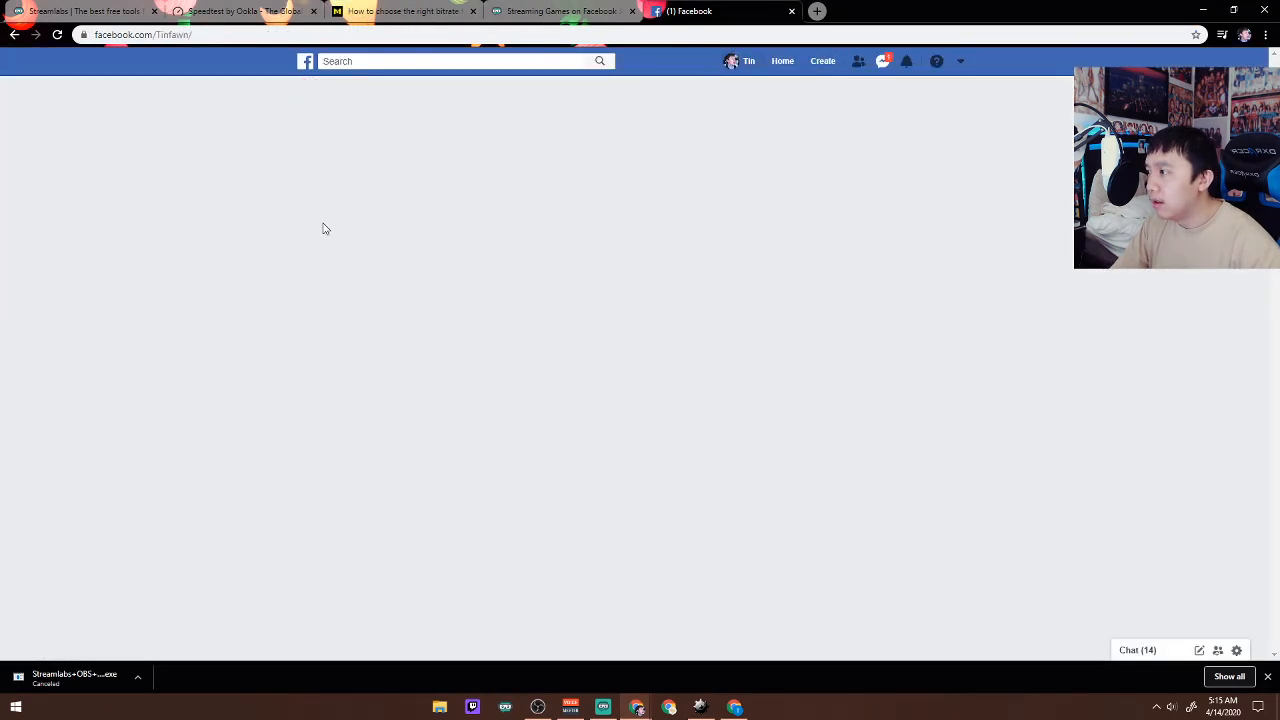
scroll(206, 394, down, 5)
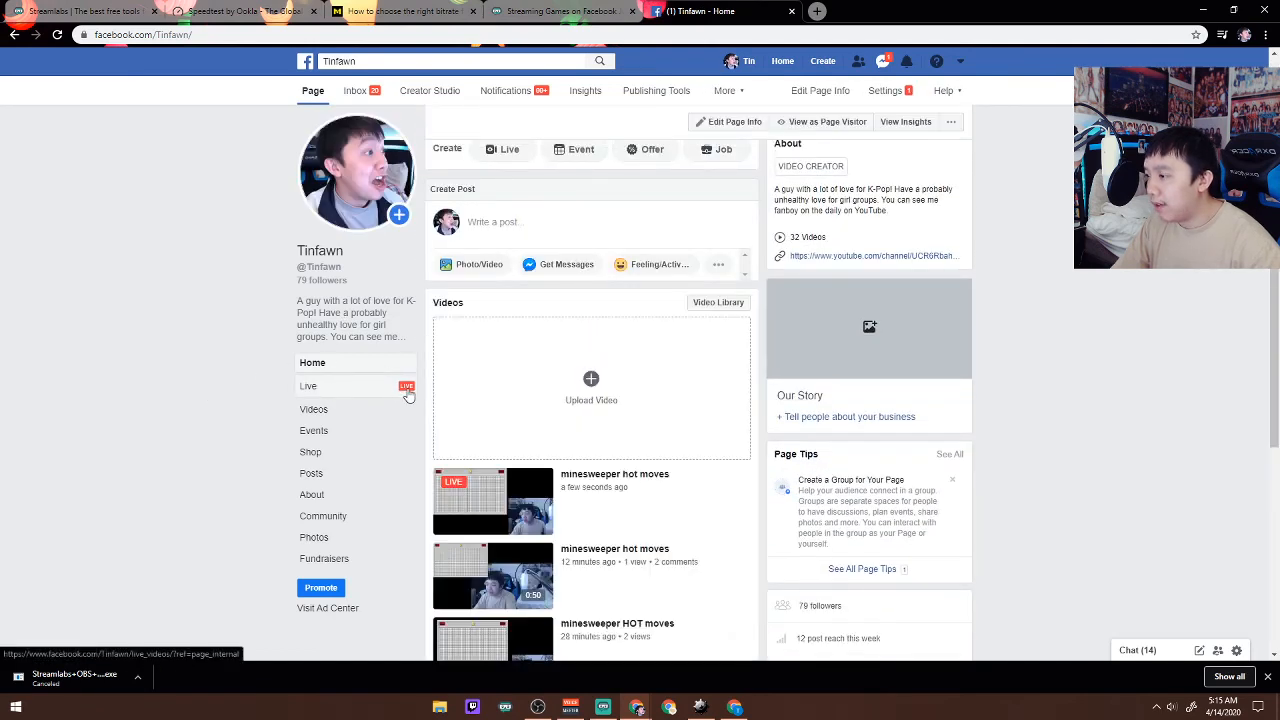
click(505, 492)
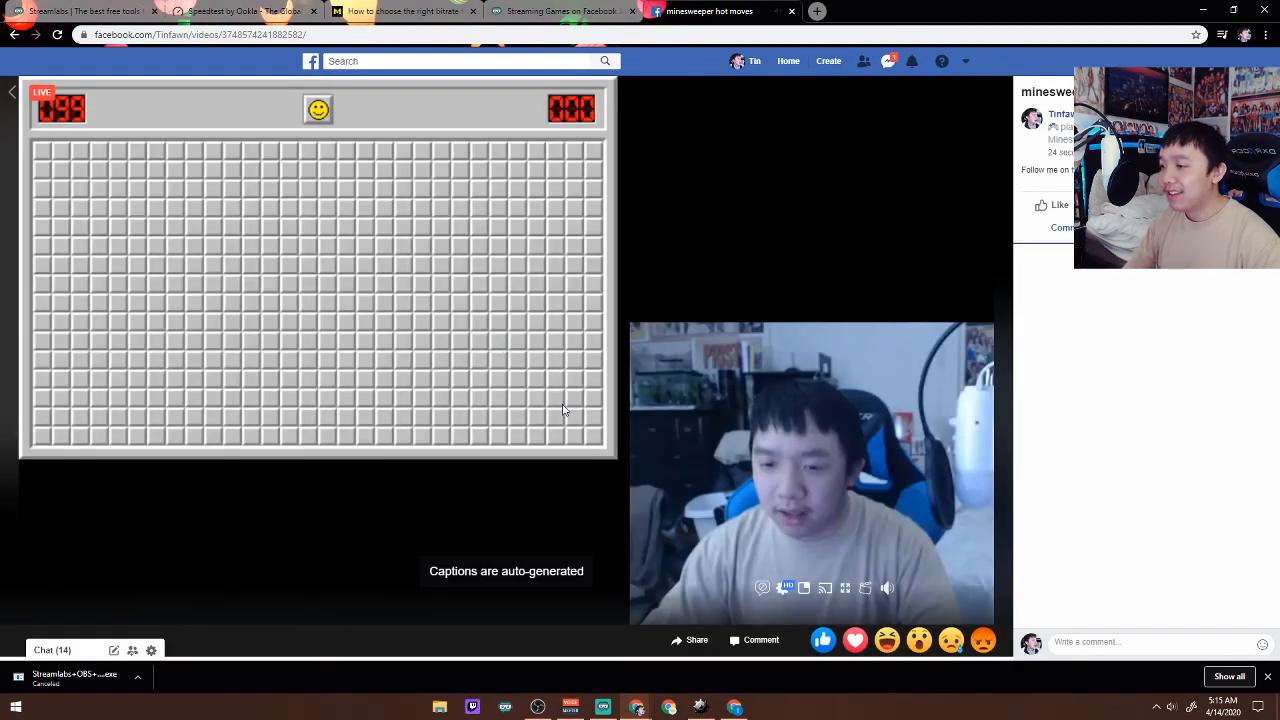
key(XF86AudioLowerVolume)
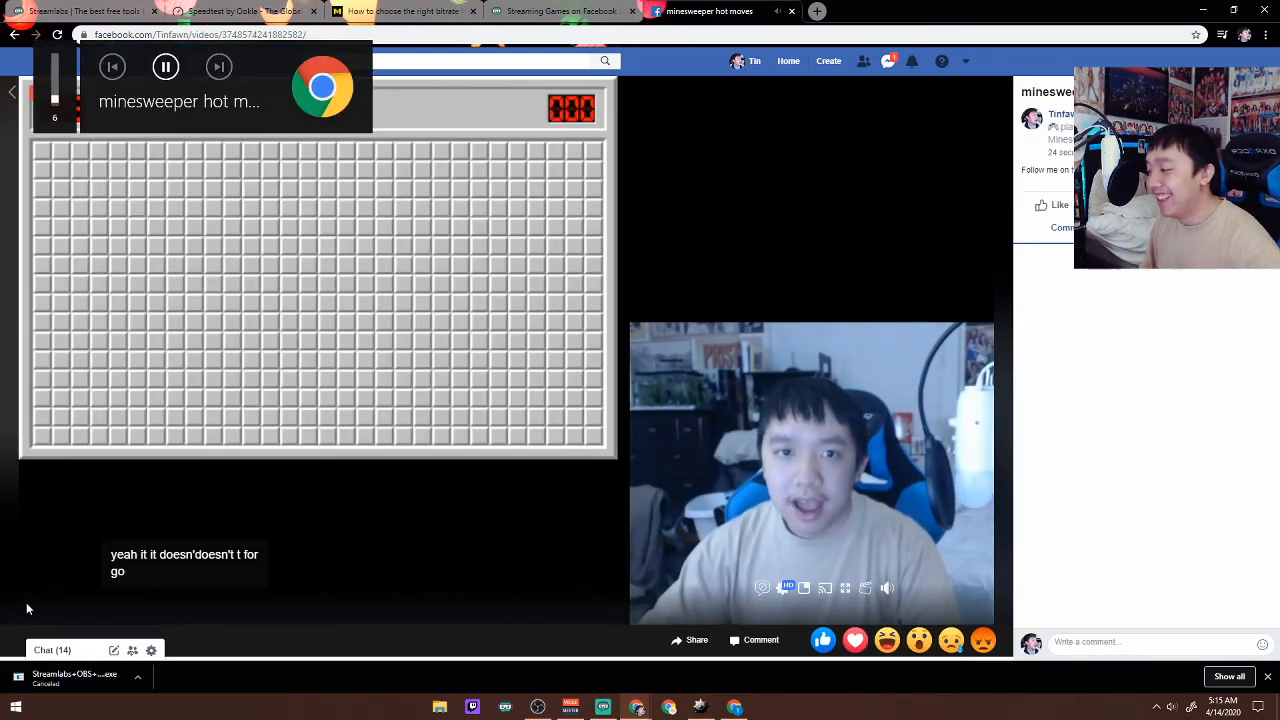
Close the live video's browser tab and bring up the Streamlabs home page.
middle_click(690, 7)
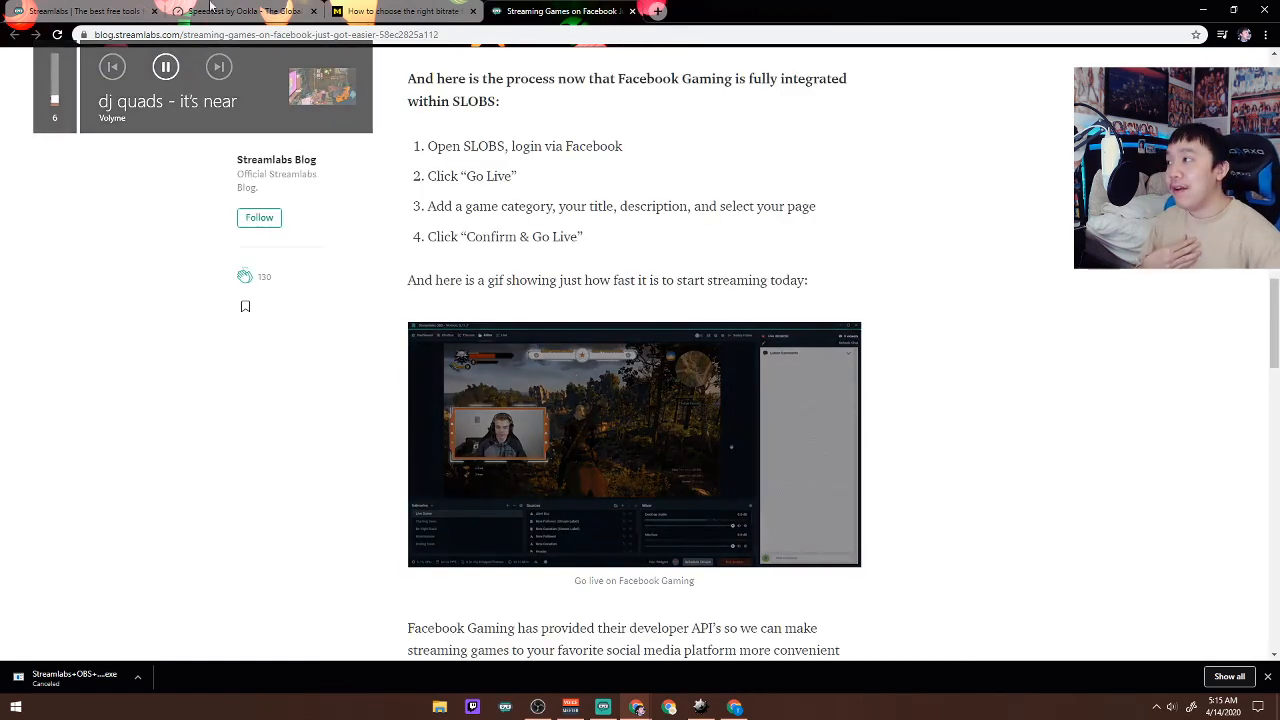
click(47, 10)
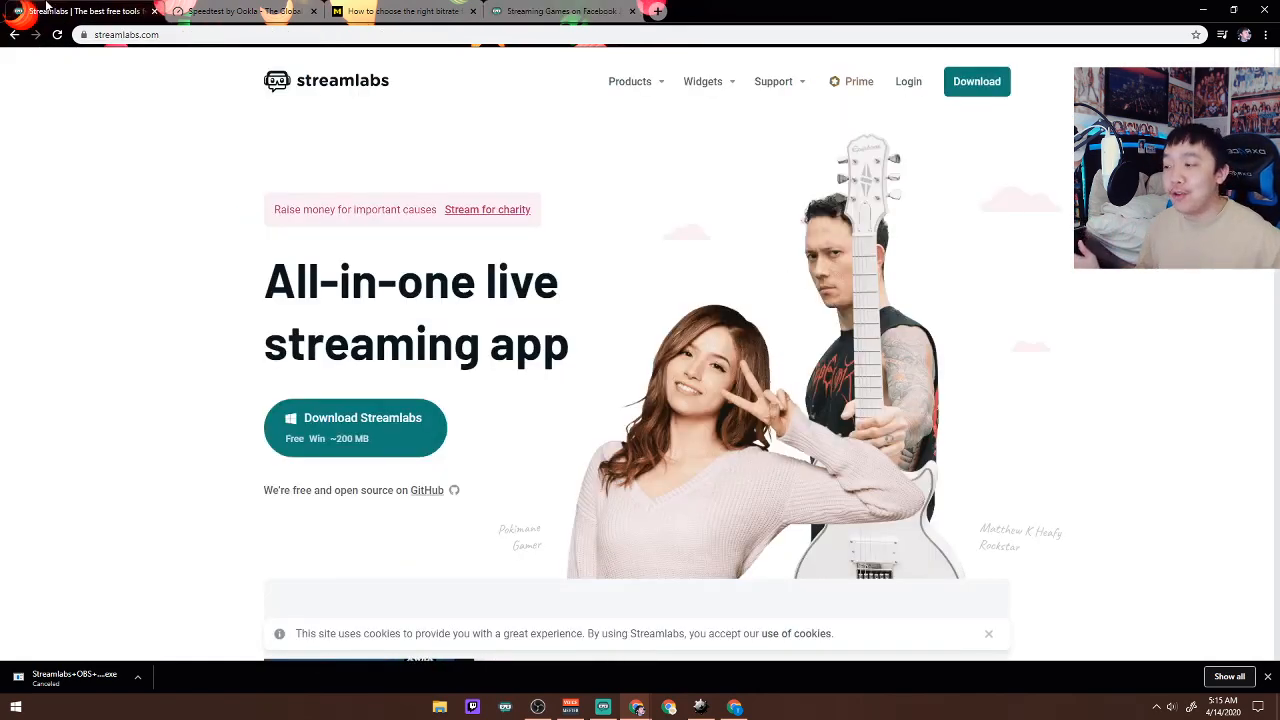